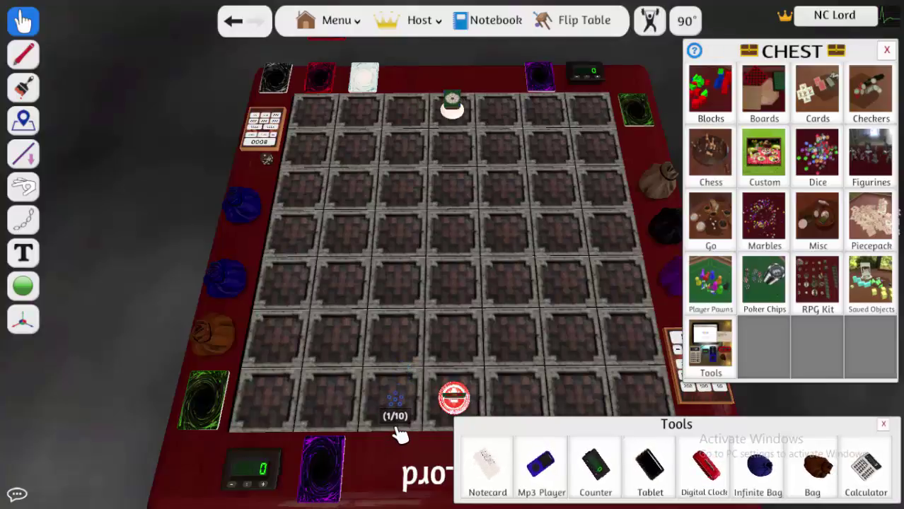
drag(399, 435, 399, 430)
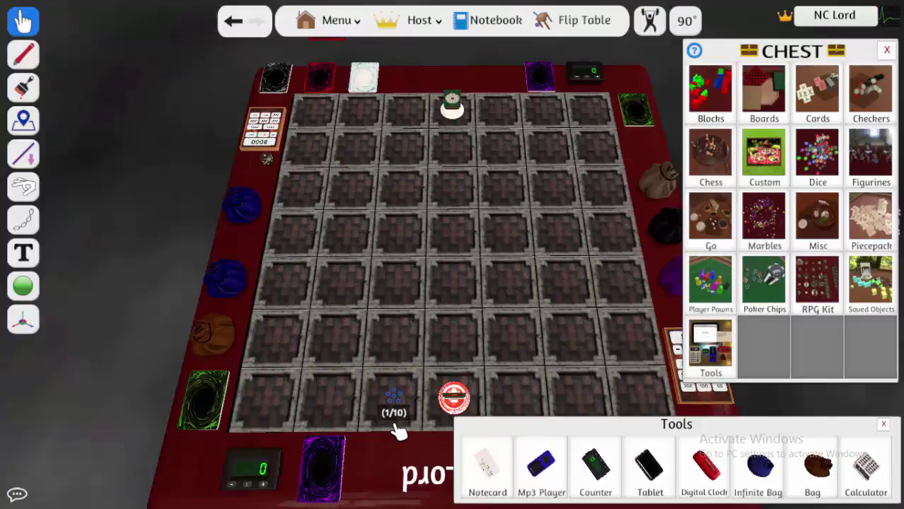
drag(399, 432, 703, 256)
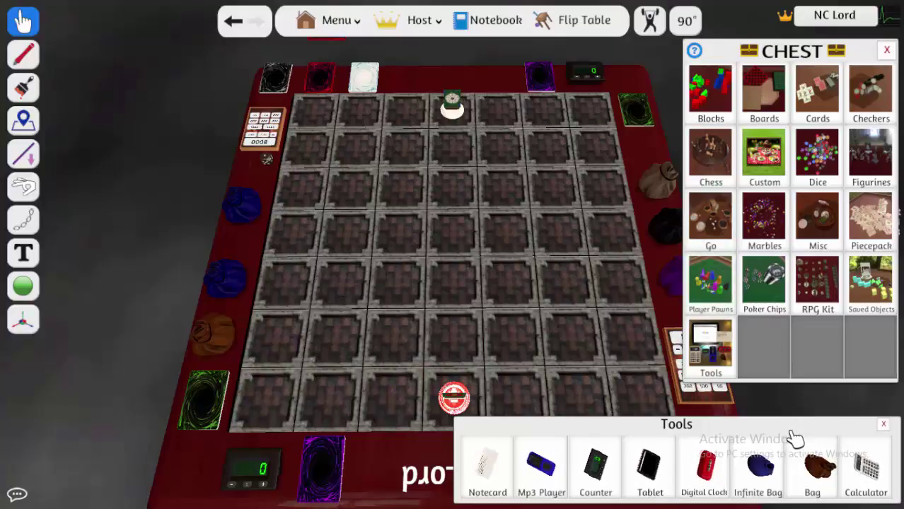
drag(388, 358, 390, 329)
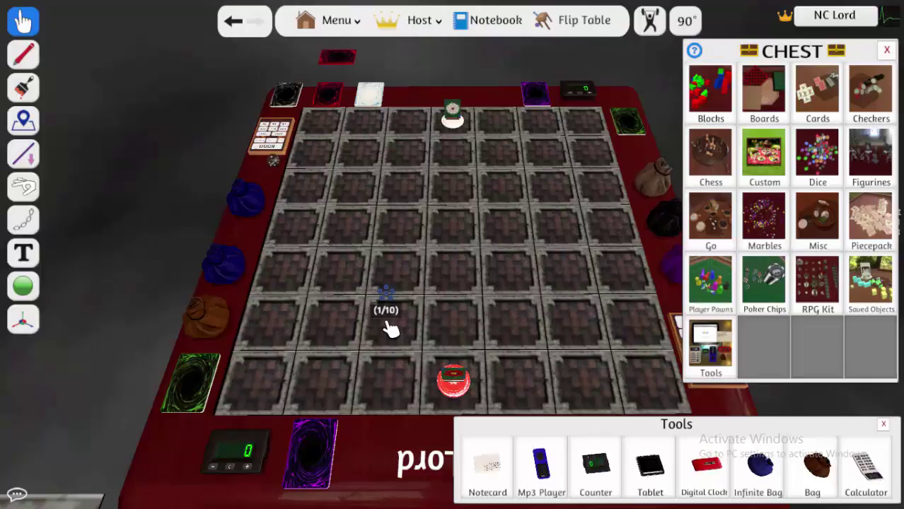
drag(391, 329, 492, 295)
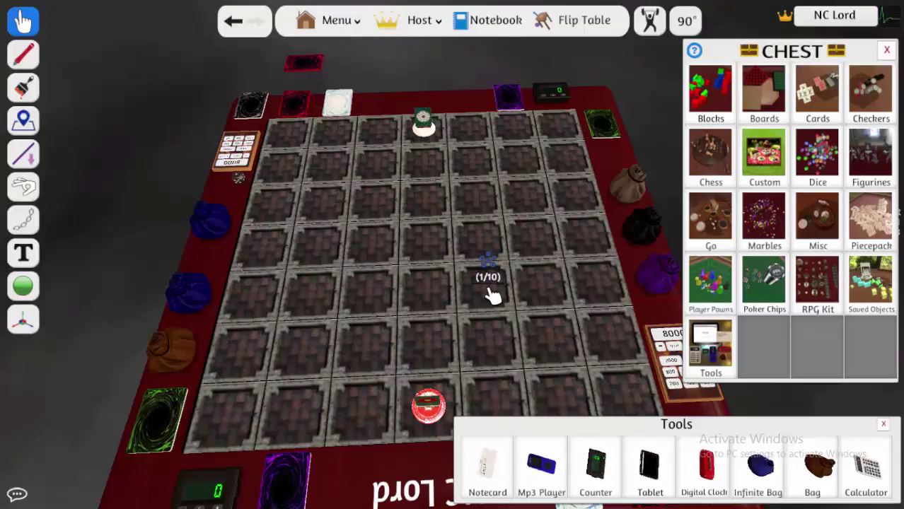
- Switch to the deck conversion tool and review its image path, deck path and conversion log
key(alt+Tab)
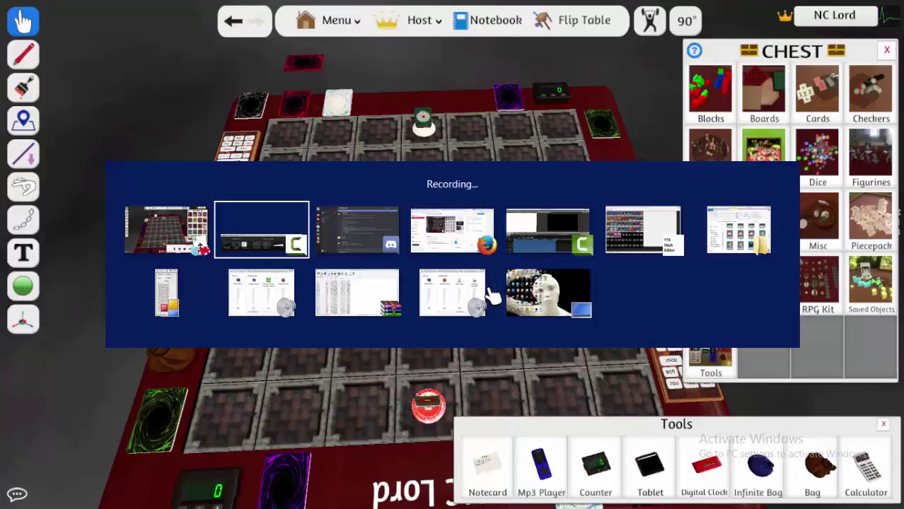
key(alt+Tab)
key(alt+Tab)
key(alt+Tab)
key(alt+Tab)
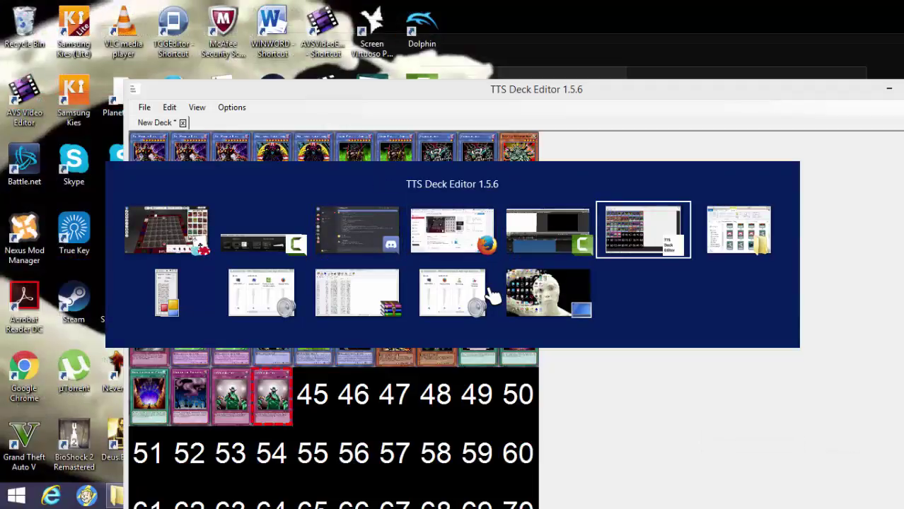
key(alt+Tab)
key(alt+Tab)
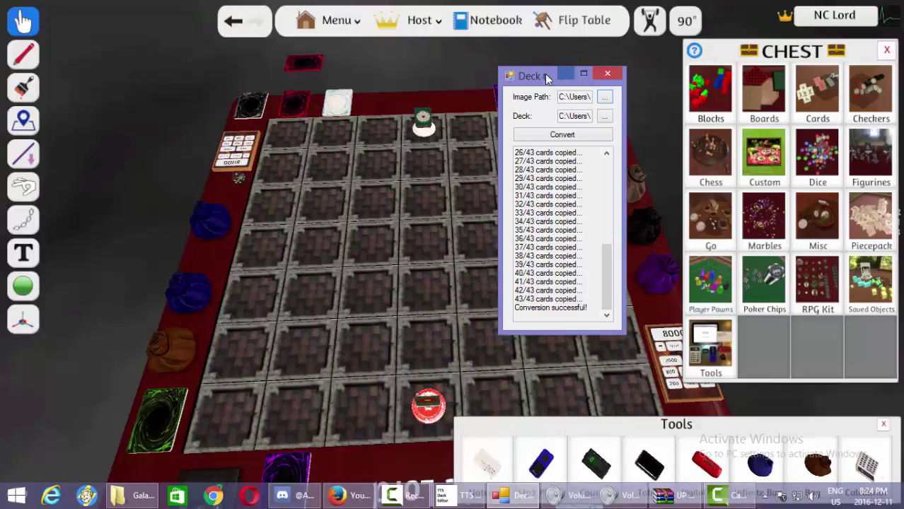
drag(542, 84, 529, 104)
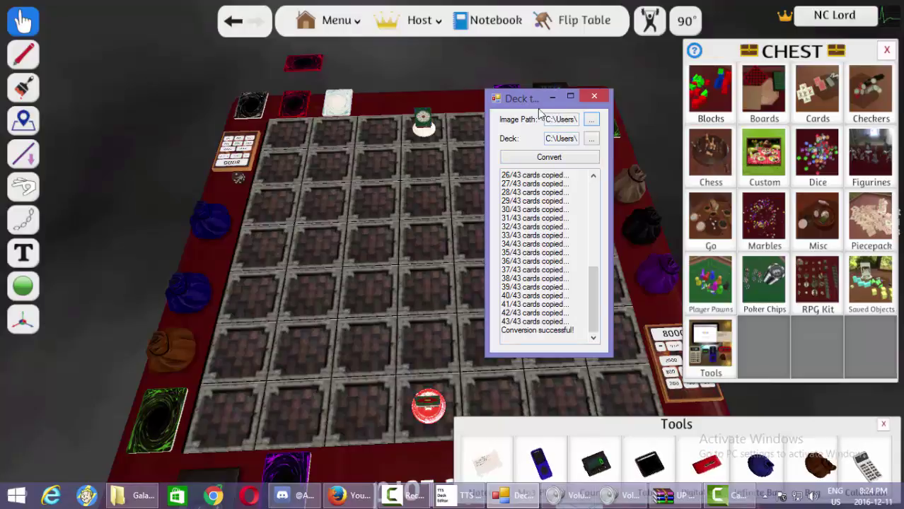
mouse_move(517, 482)
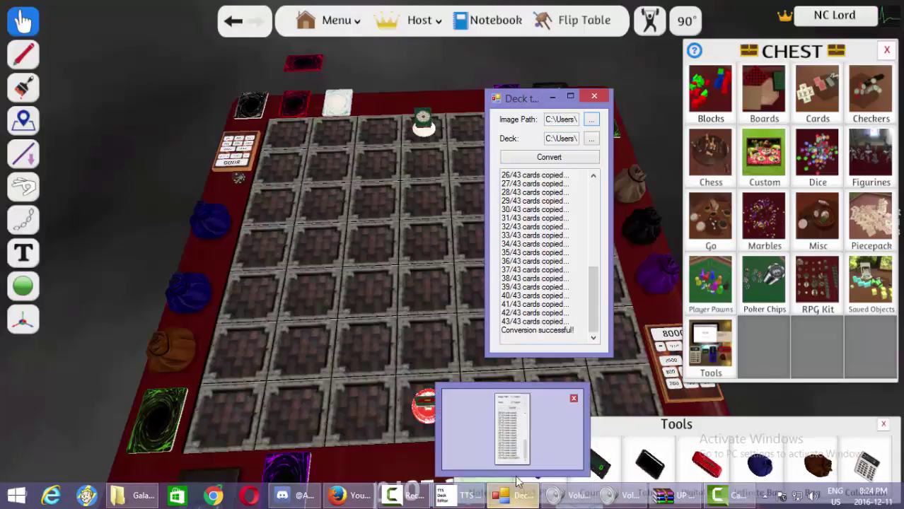
mouse_move(522, 445)
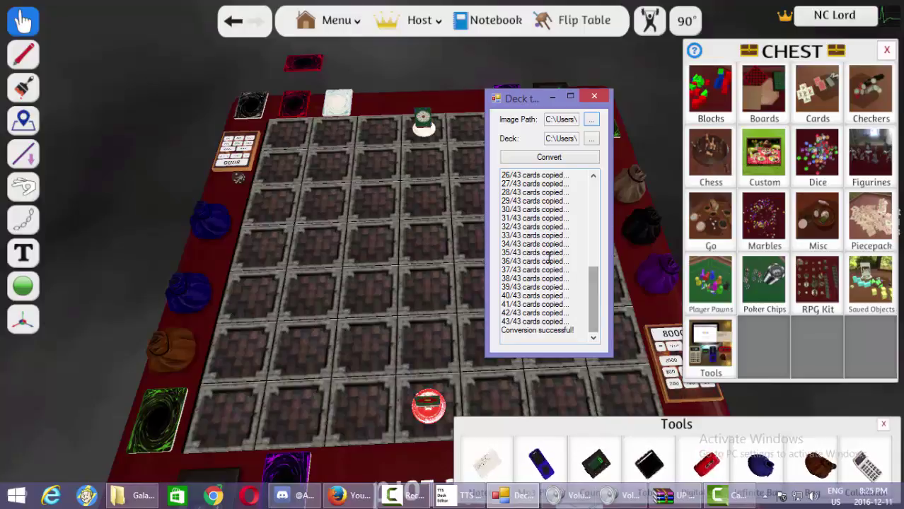
- Switch to TTS Deck Editor and review the card images offered for adding and the deck export command
click(479, 498)
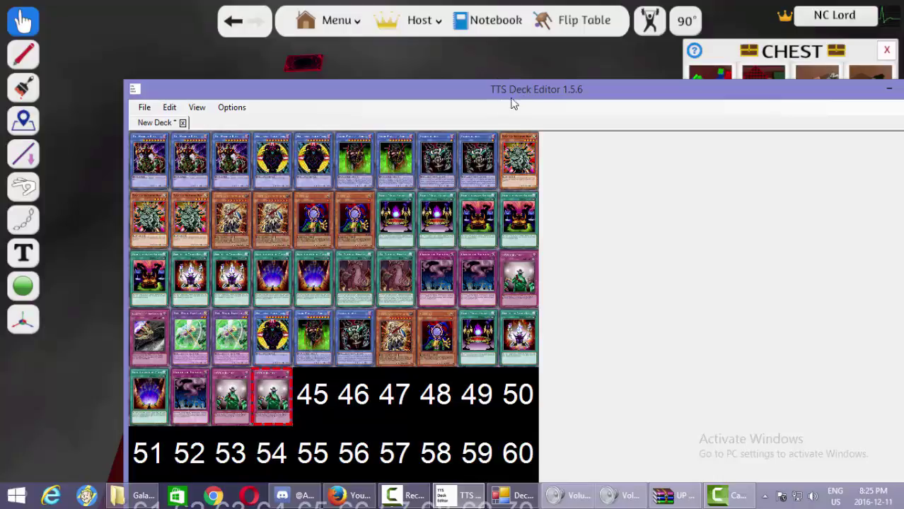
click(148, 109)
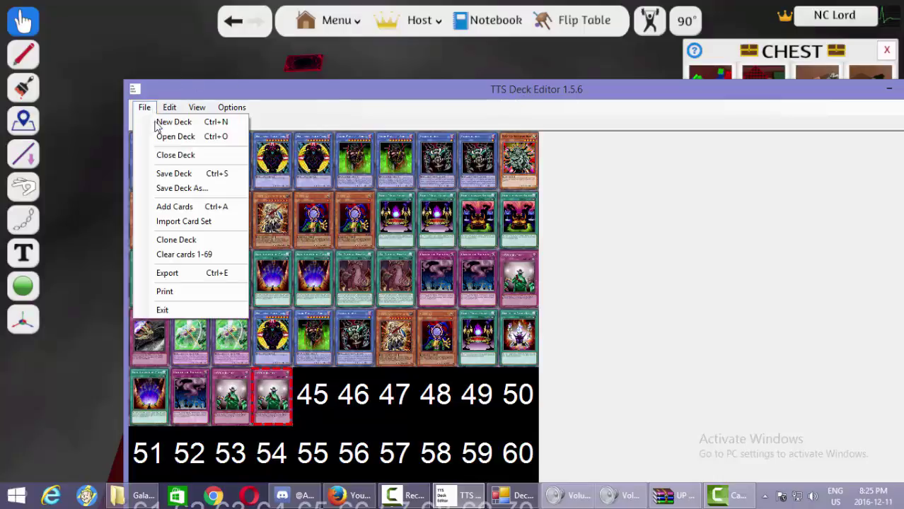
click(169, 206)
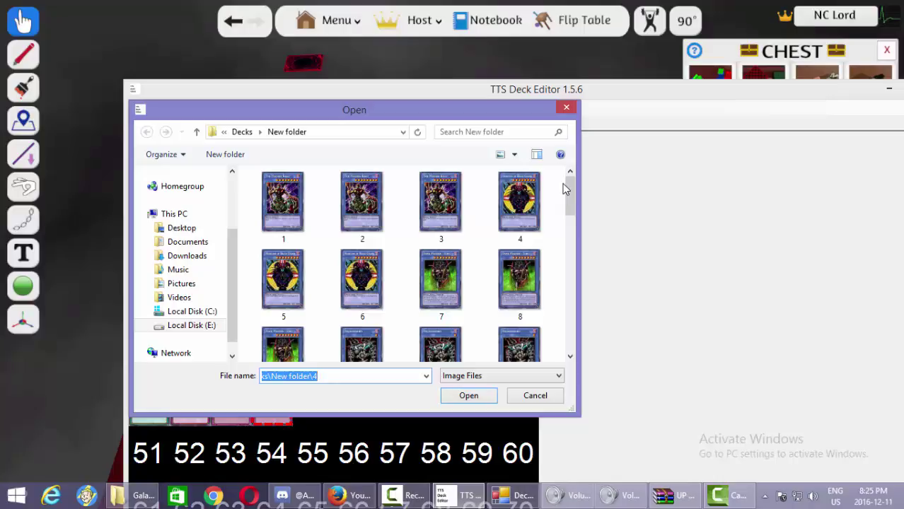
drag(570, 194, 549, 324)
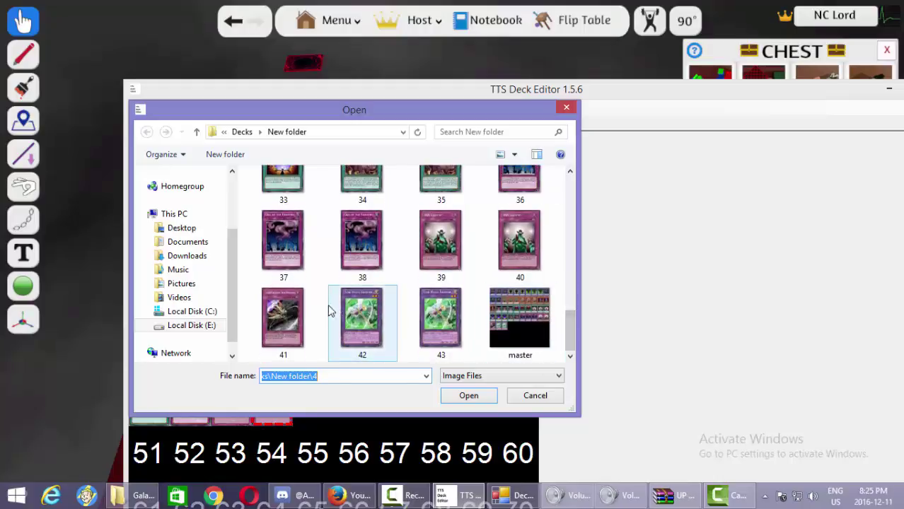
drag(475, 109, 619, 85)
click(145, 114)
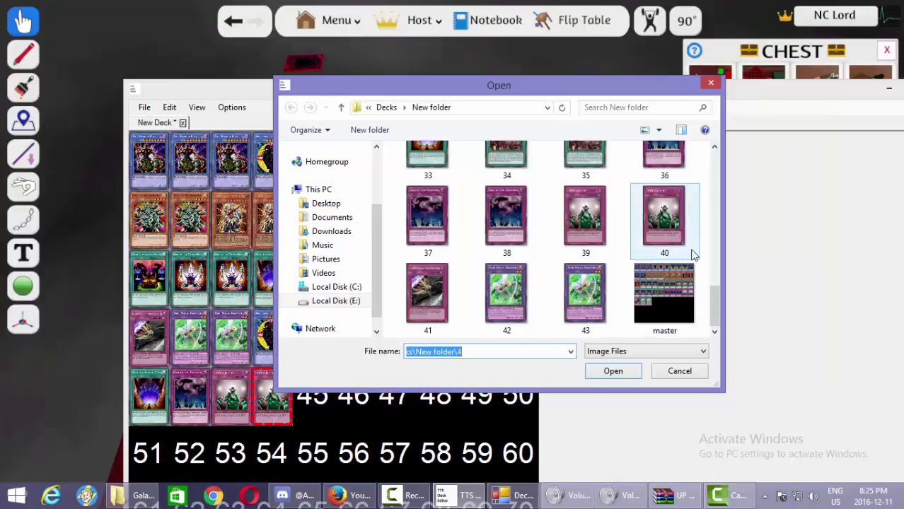
click(711, 85)
click(145, 108)
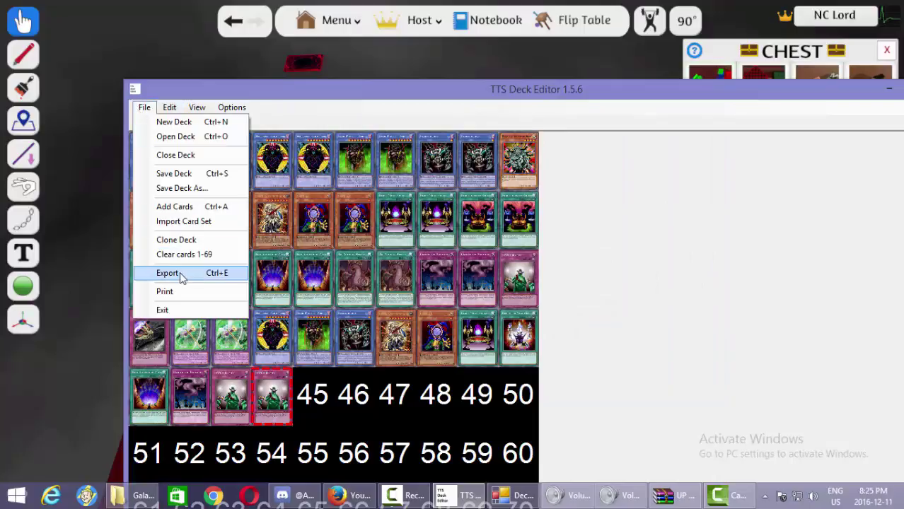
click(391, 89)
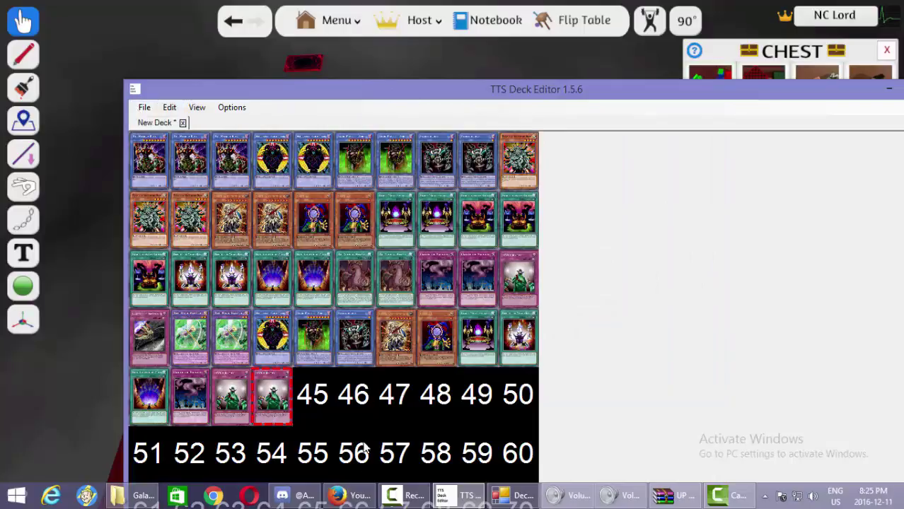
- Switch to Firefox, return to the Imgur uploads page and preview the uploaded "master" deck image
mouse_move(350, 495)
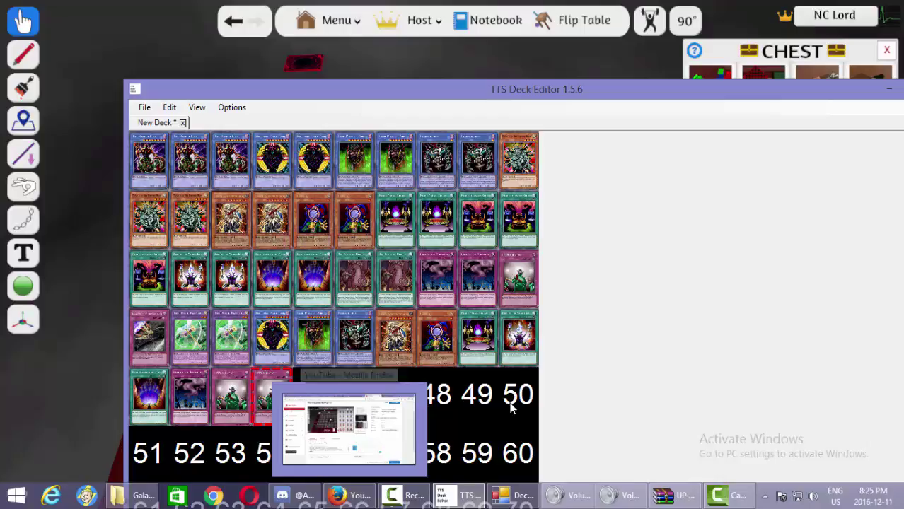
mouse_move(396, 496)
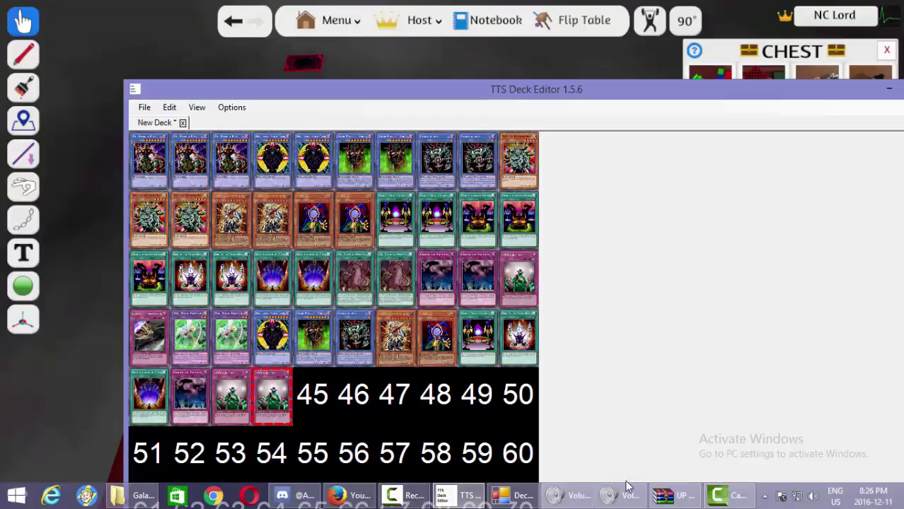
click(347, 495)
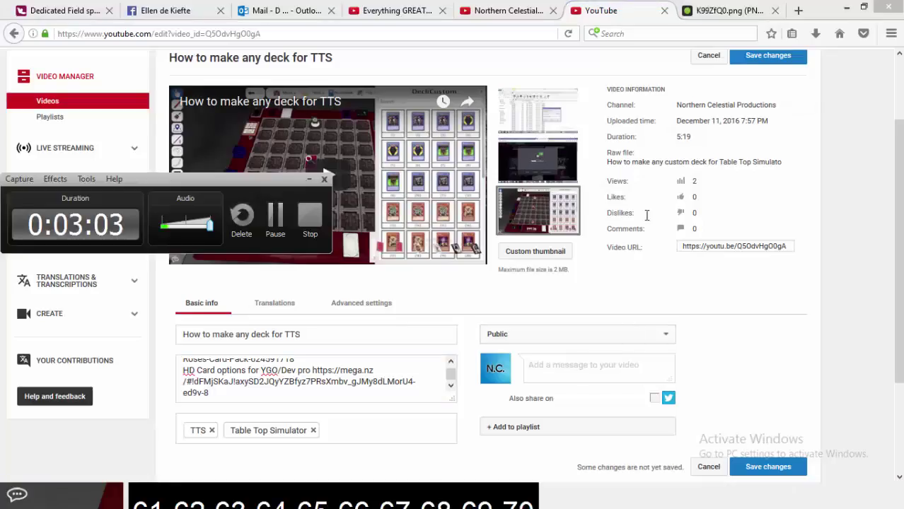
click(721, 10)
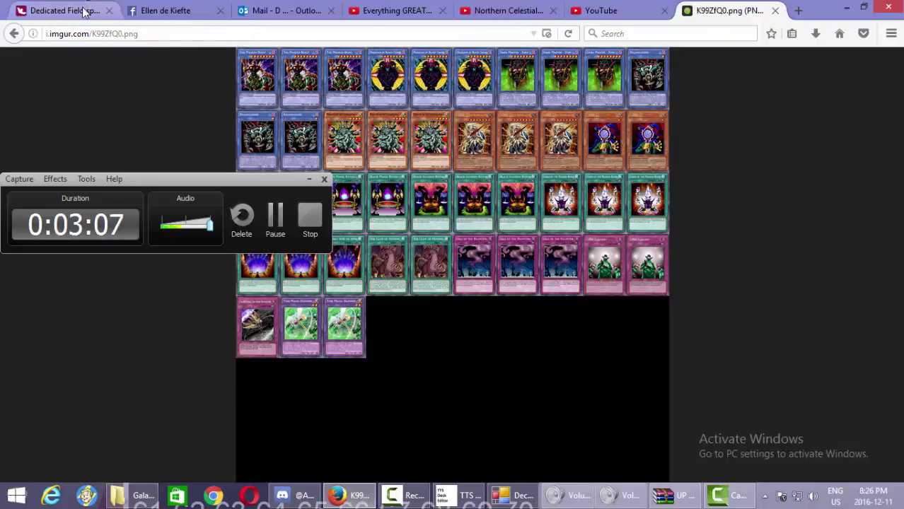
click(14, 34)
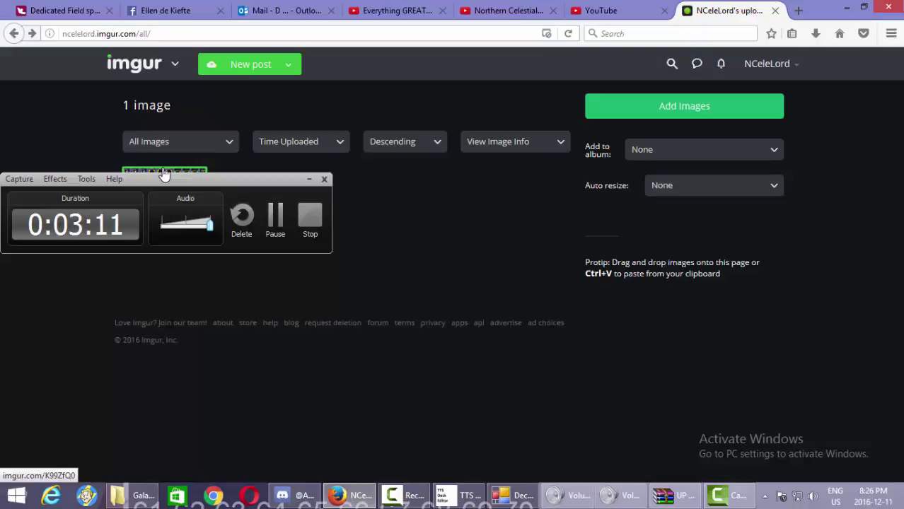
click(164, 173)
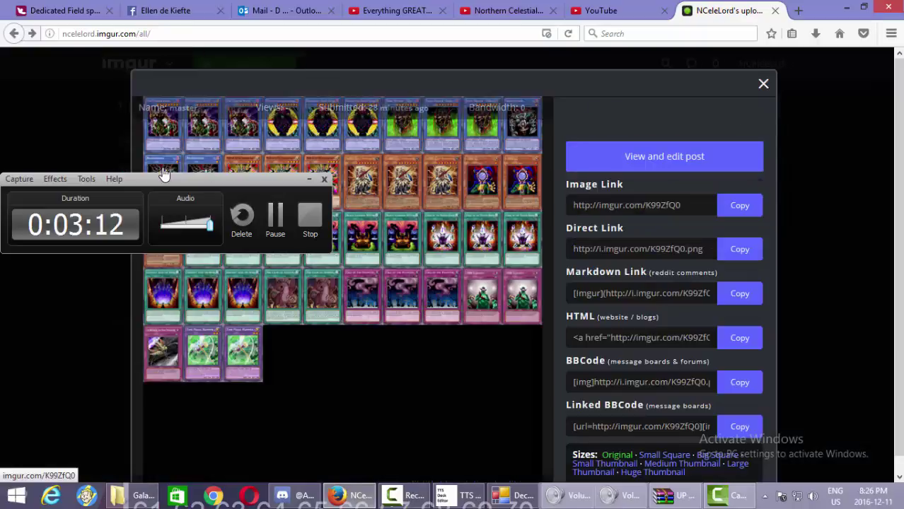
click(826, 196)
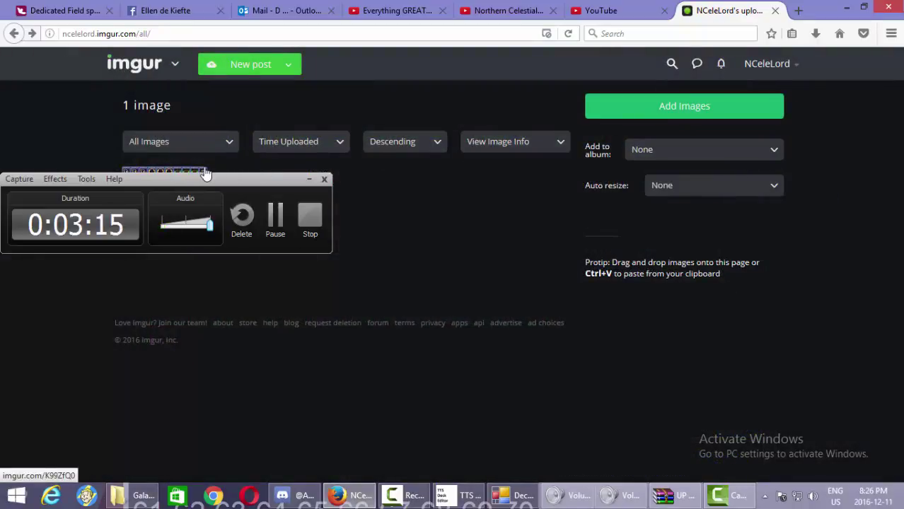
- Open the "master" deck image on its own from the Imgur uploads and cut its direct web address
click(205, 174)
right_click(484, 157)
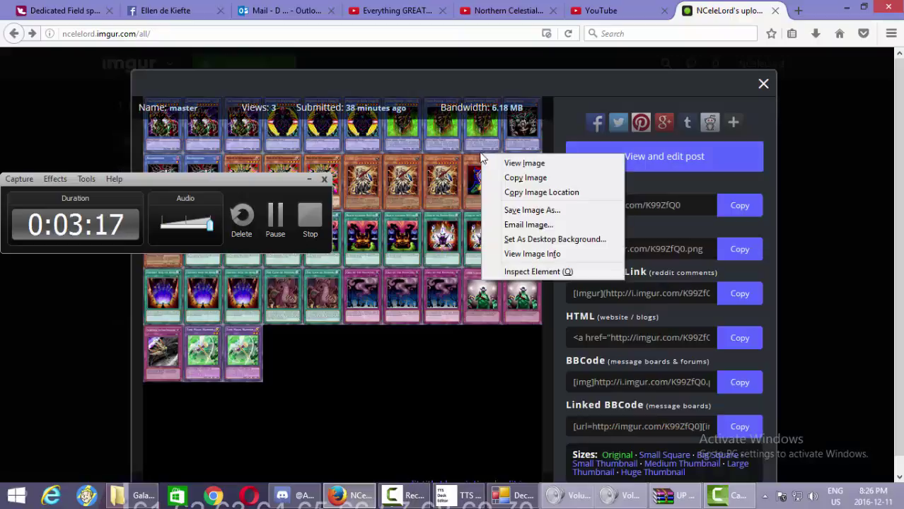
click(570, 164)
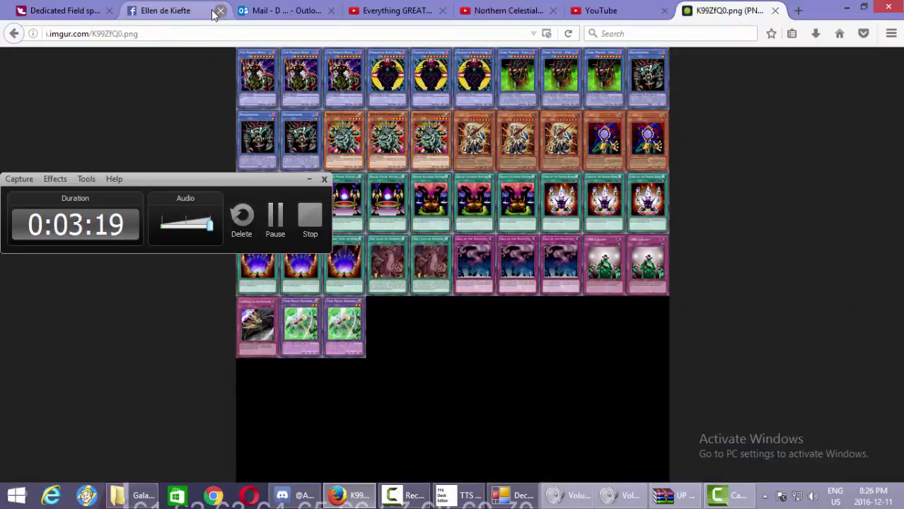
right_click(208, 33)
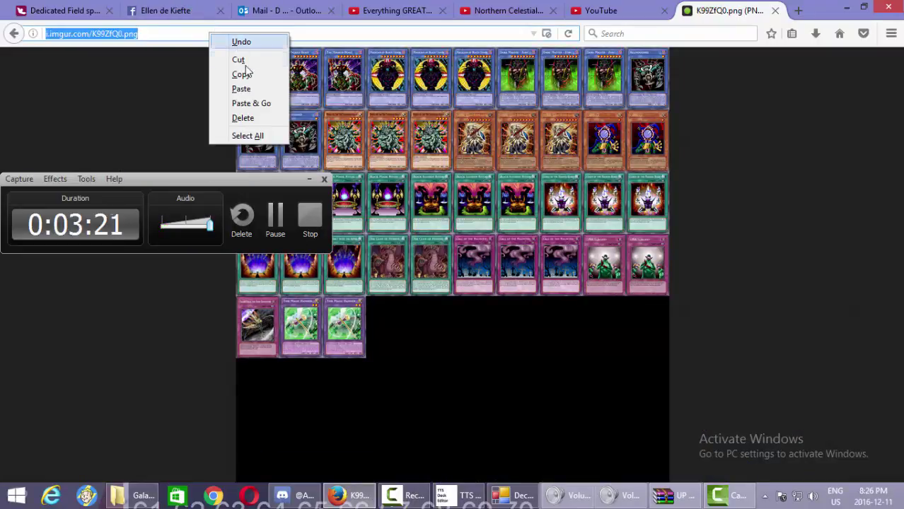
click(249, 60)
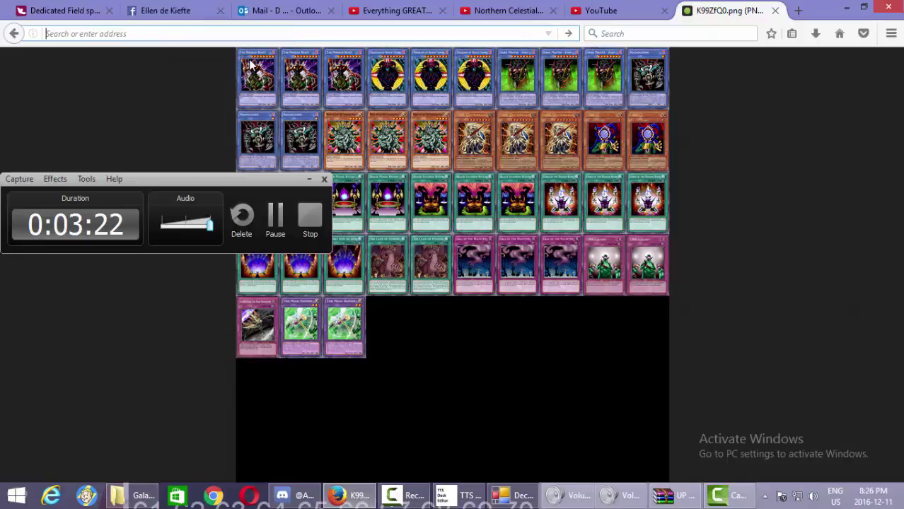
click(314, 182)
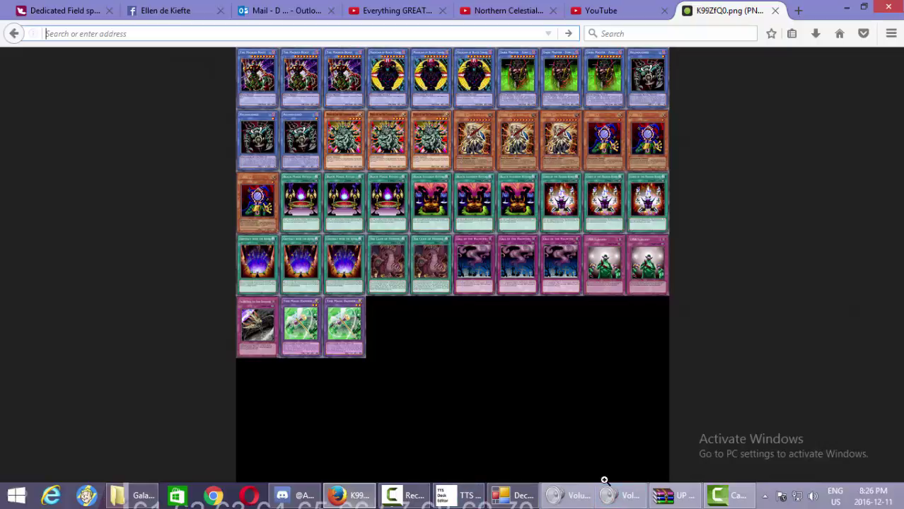
key(alt+Tab)
key(alt+Tab)
key(alt+Tab)
key(alt+Tab)
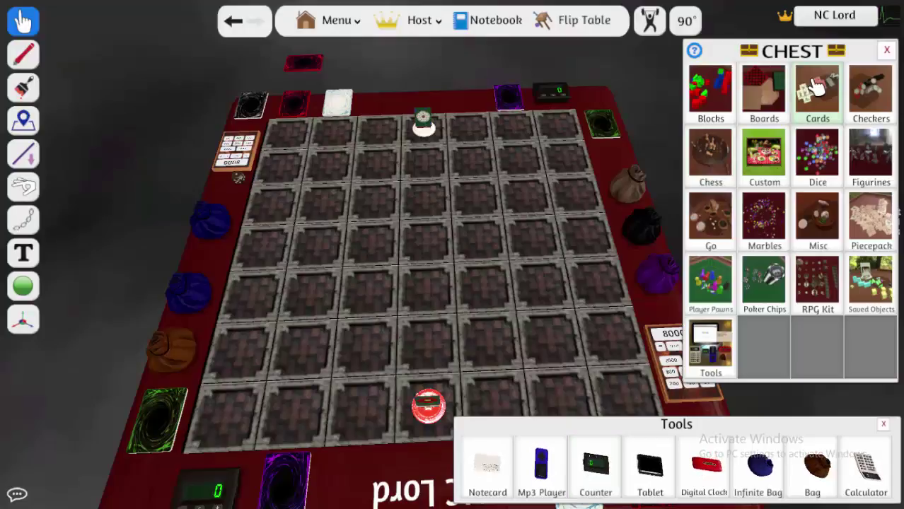
click(772, 182)
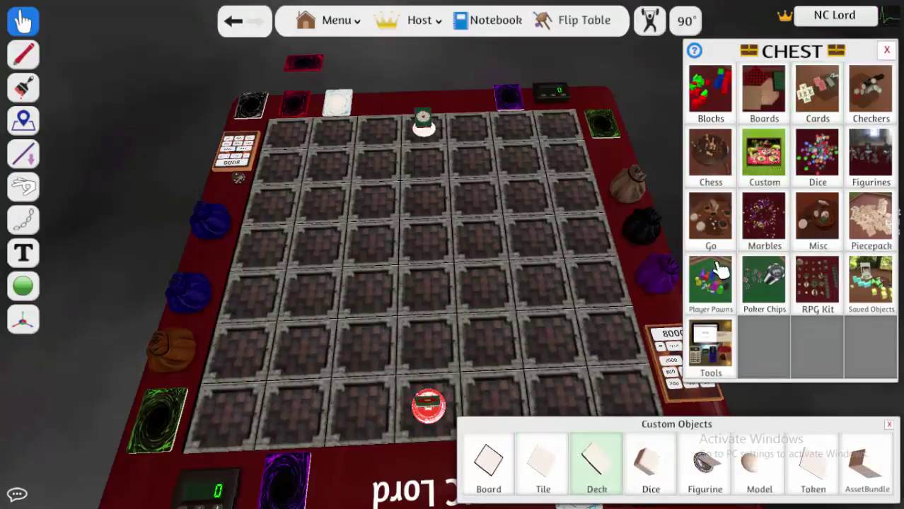
click(607, 461)
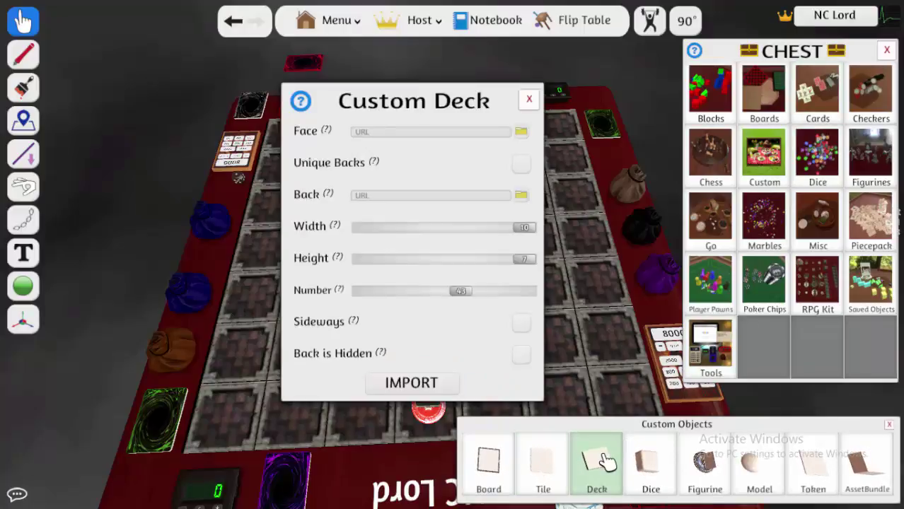
click(376, 134)
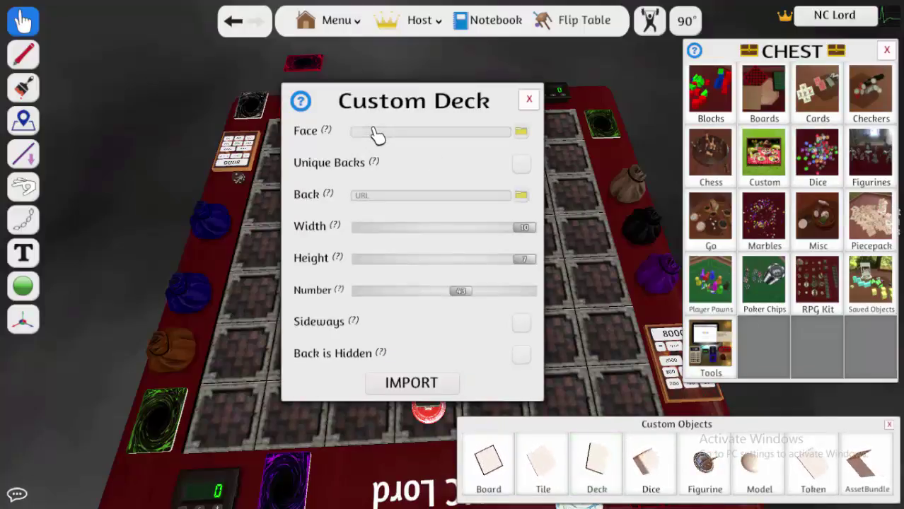
key(ctrl+v)
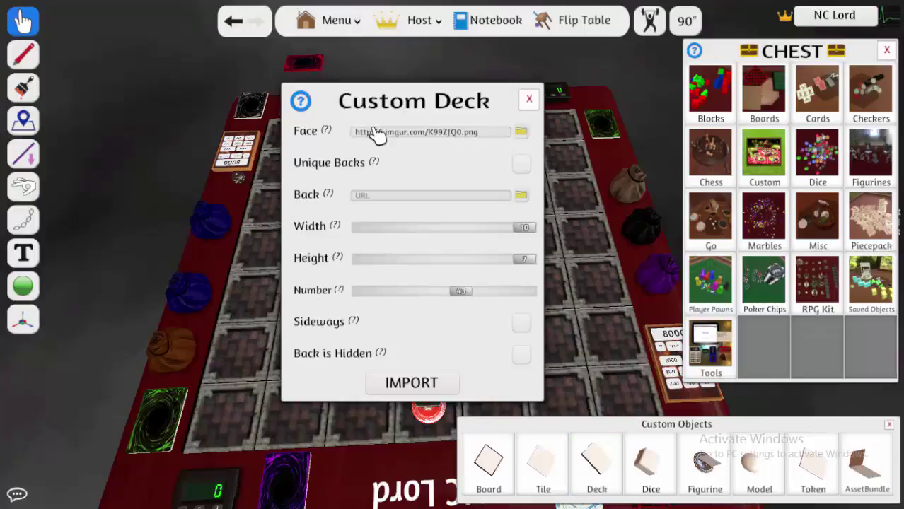
- Set the custom deck's back image to Cover-manga.png from the back images folder, upload it to the Steam Cloud and import the deck
click(523, 196)
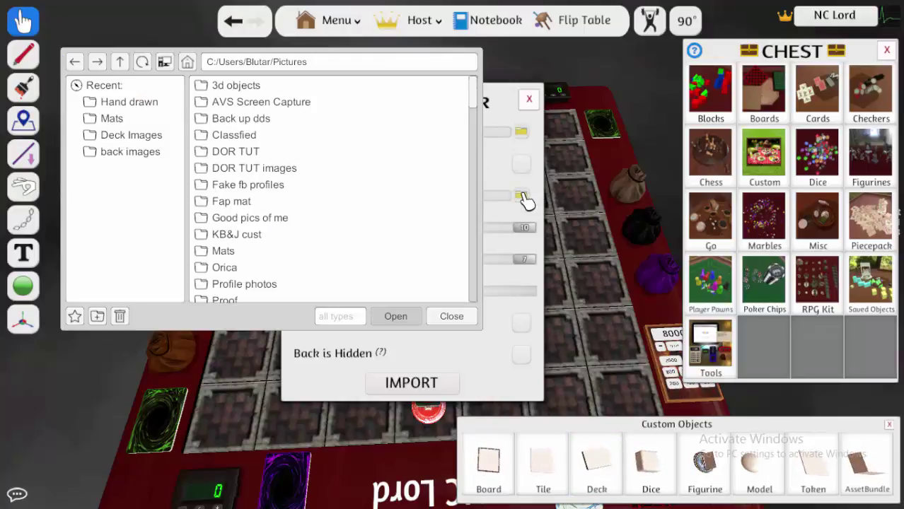
click(128, 152)
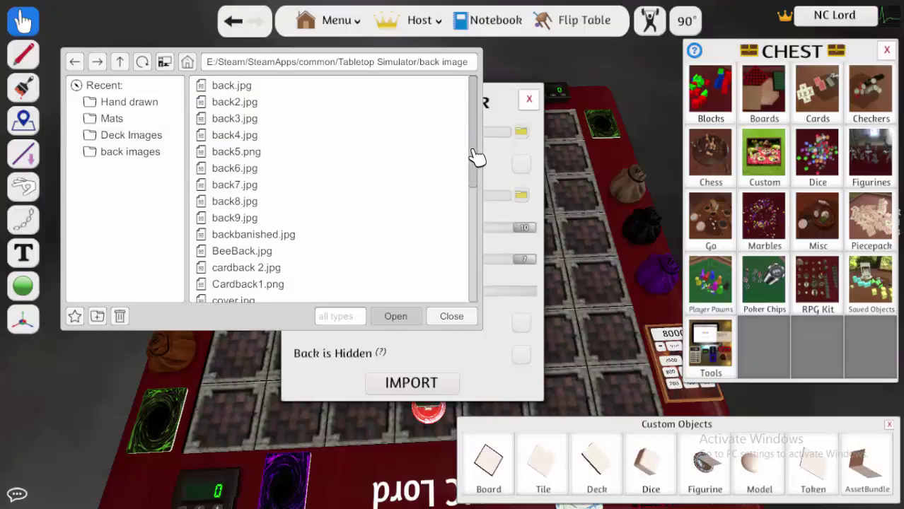
drag(474, 154, 473, 233)
double_click(269, 210)
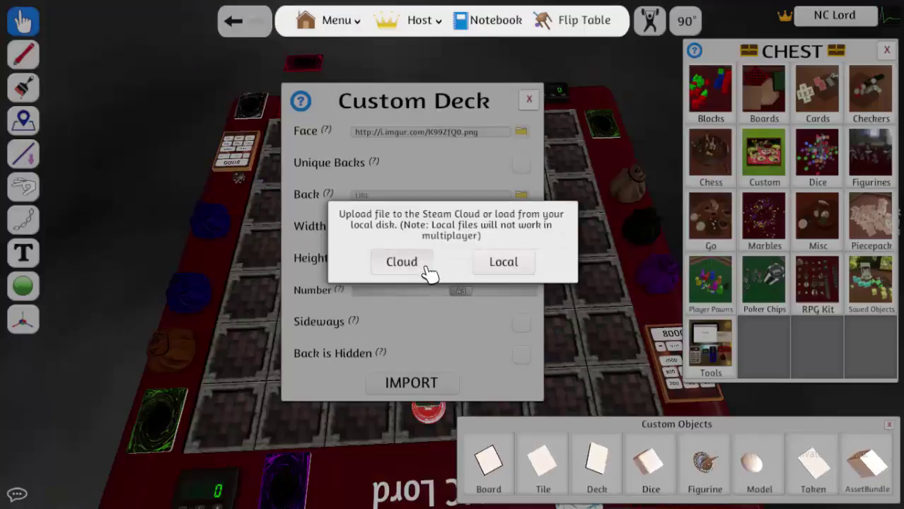
click(424, 267)
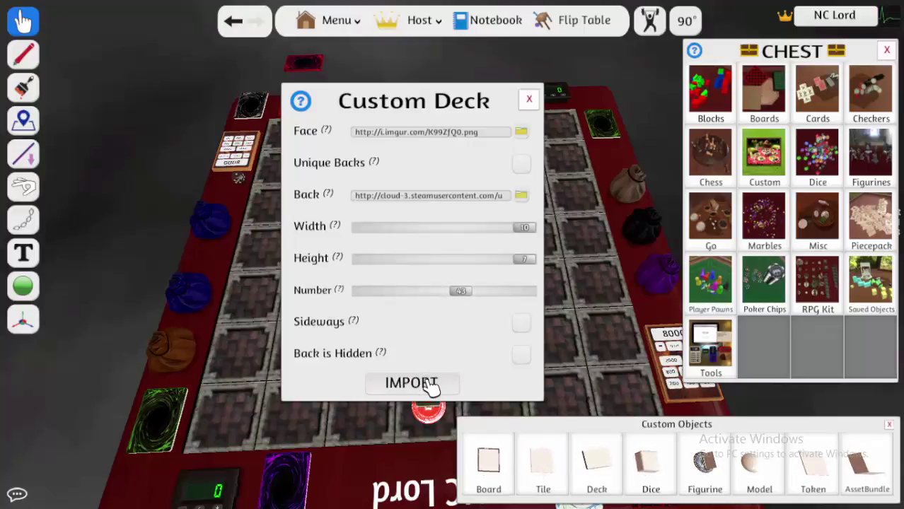
click(411, 382)
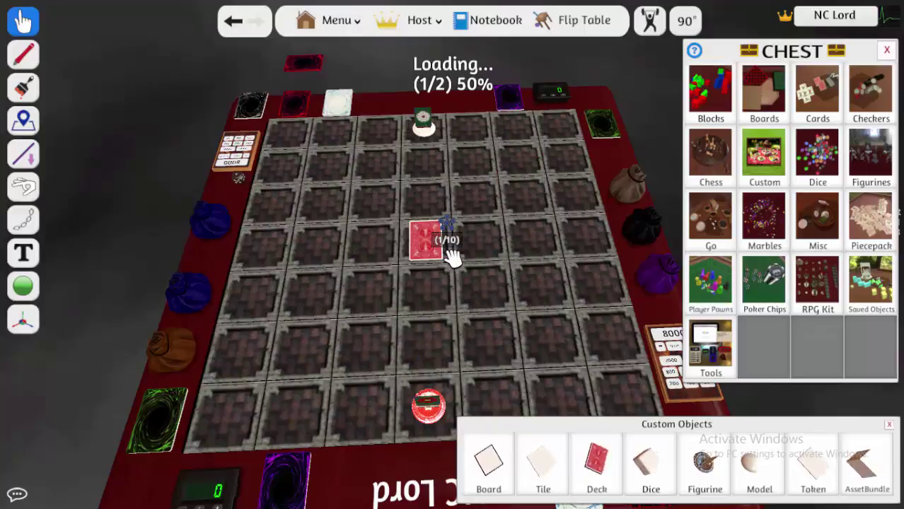
- Search the imported deck and take its last two cards out onto the table as a separate pile
right_click(423, 246)
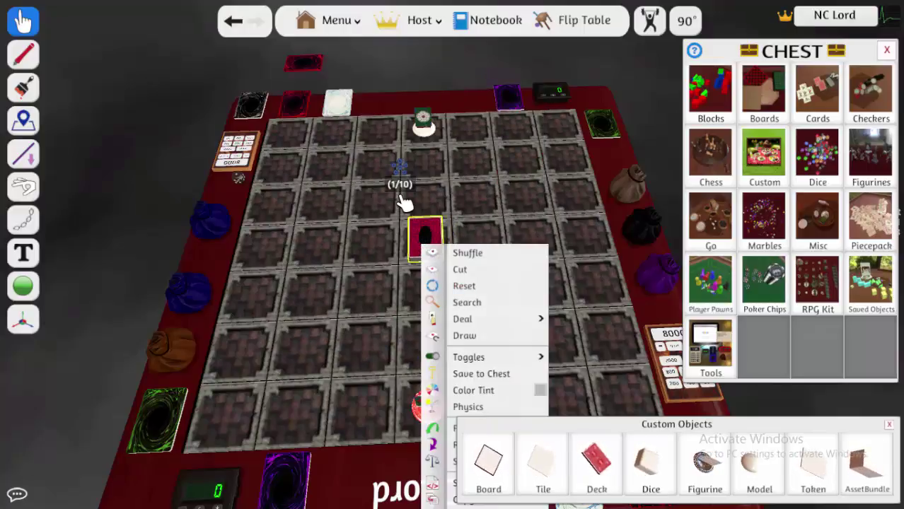
scroll(379, 158, down, 2)
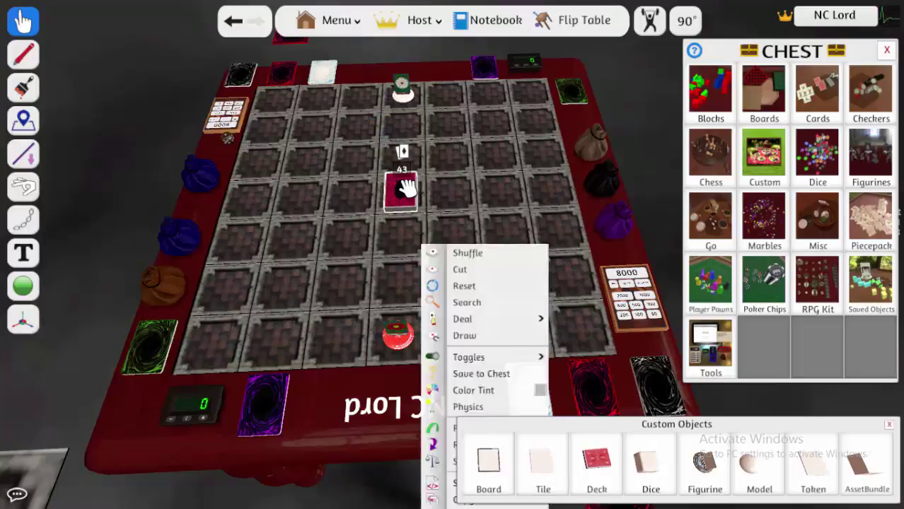
right_click(406, 187)
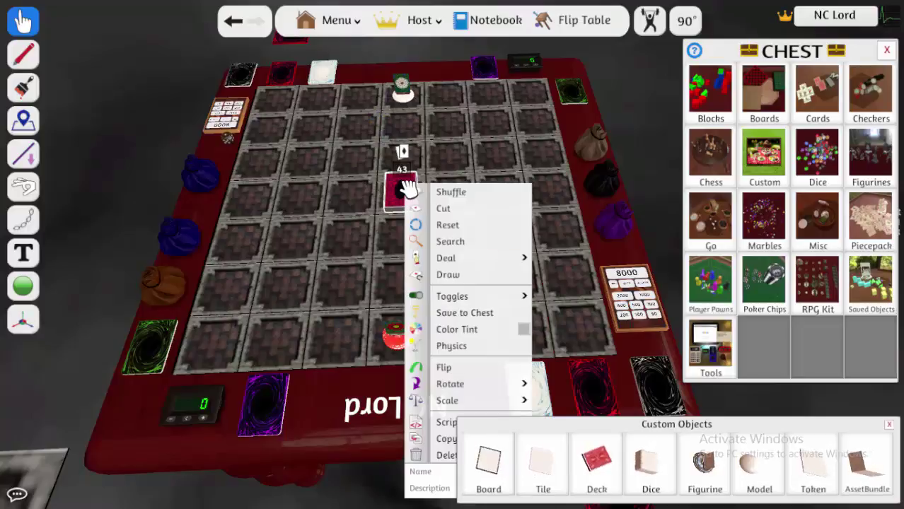
click(470, 239)
drag(899, 171, 883, 430)
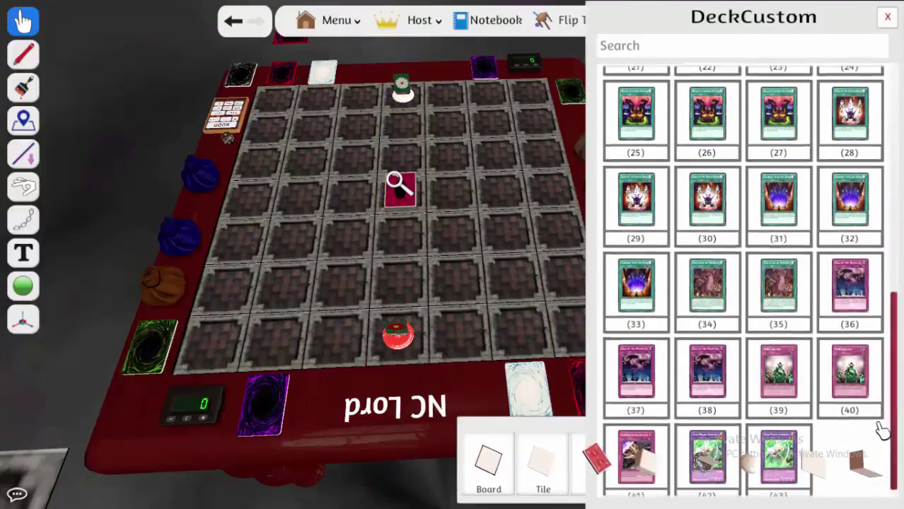
drag(782, 457, 312, 286)
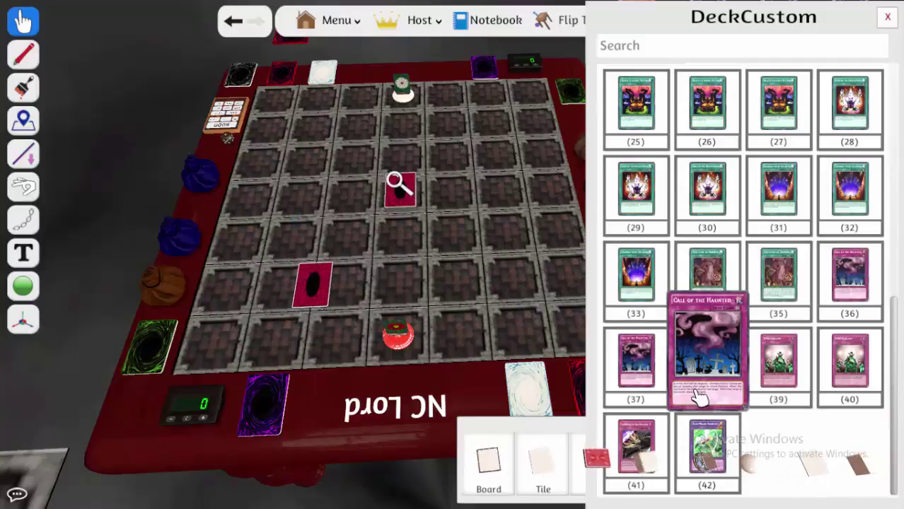
drag(708, 446, 319, 260)
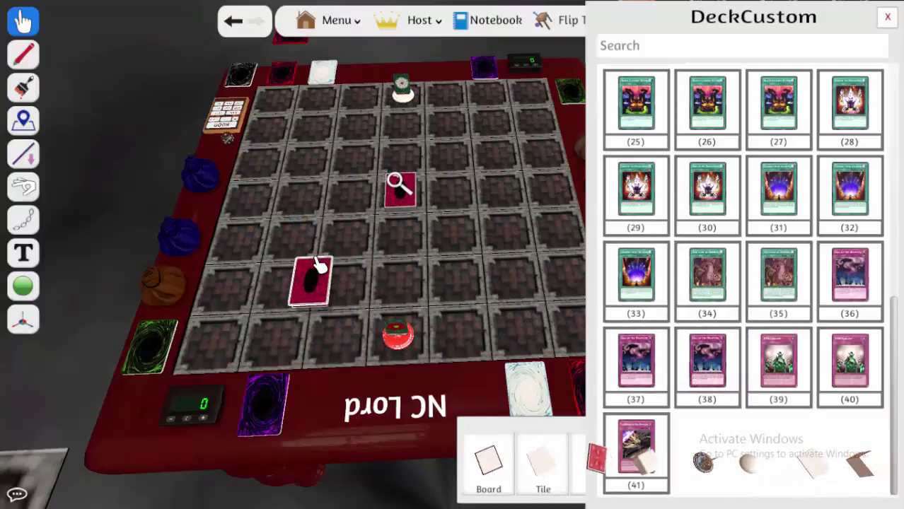
click(888, 17)
- Name the large deck "Main Deck" and the two-card pile "Extra Deck"
right_click(410, 188)
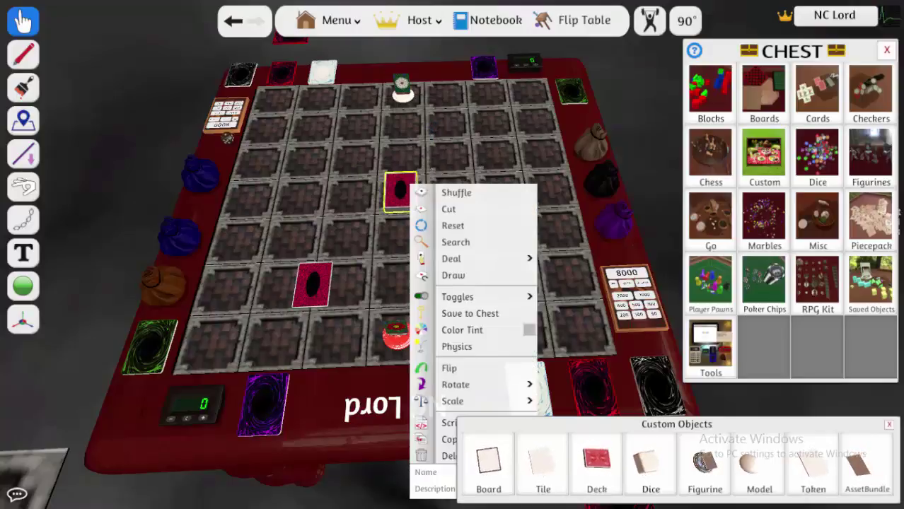
click(419, 478)
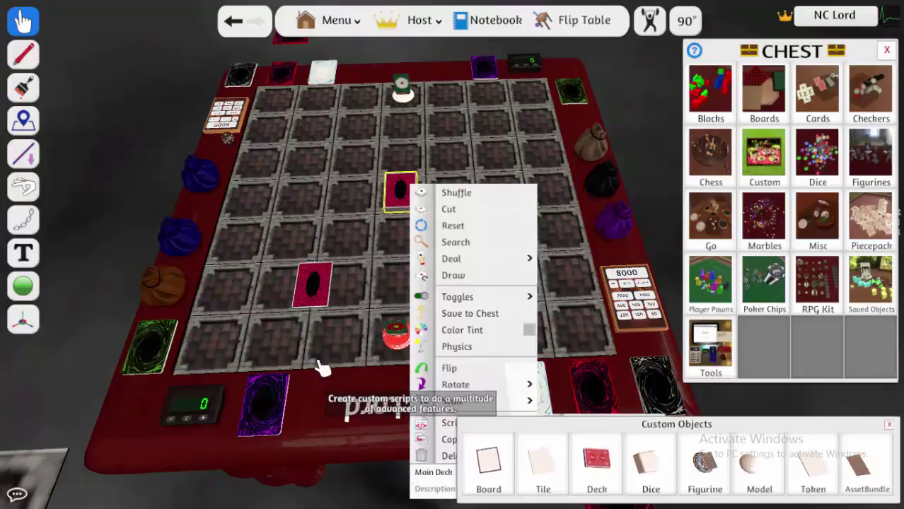
drag(294, 99, 338, 188)
right_click(339, 188)
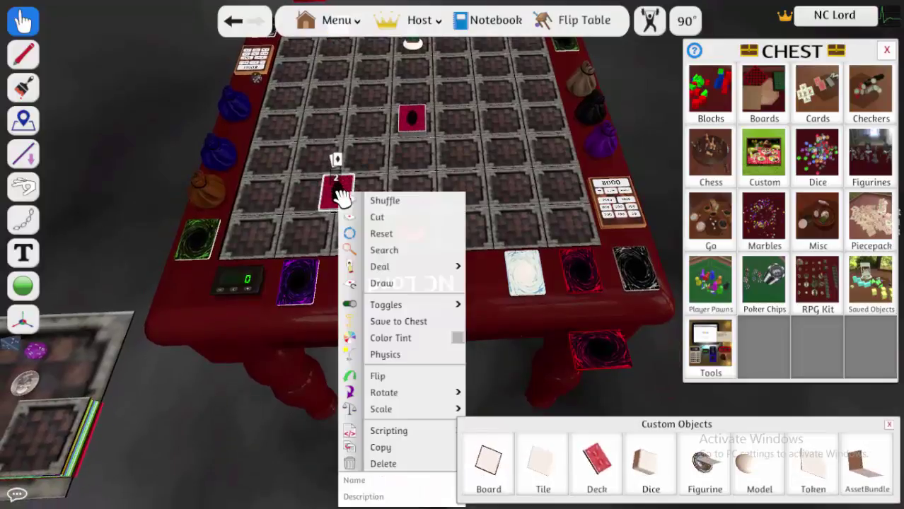
click(368, 482)
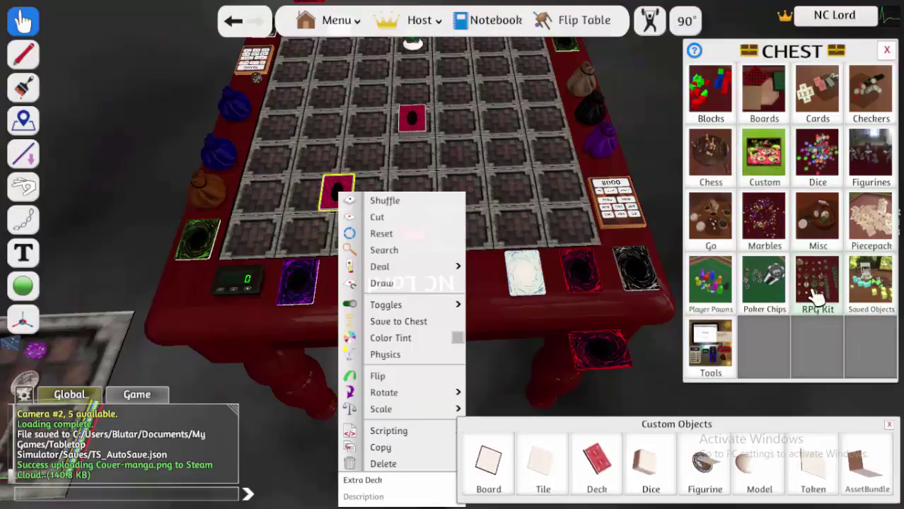
- Place a Bag from the chest's tools on the table and put the Main Deck and Extra Deck into it
click(709, 345)
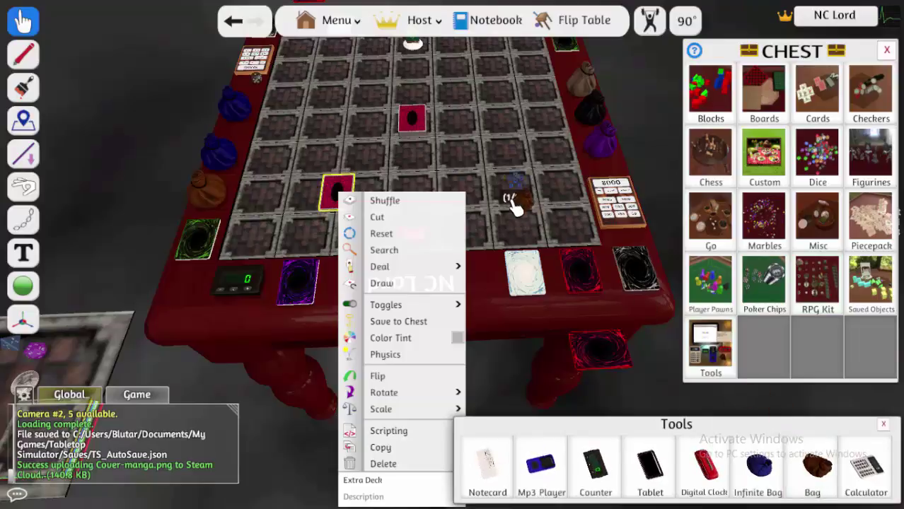
click(484, 163)
right_click(484, 162)
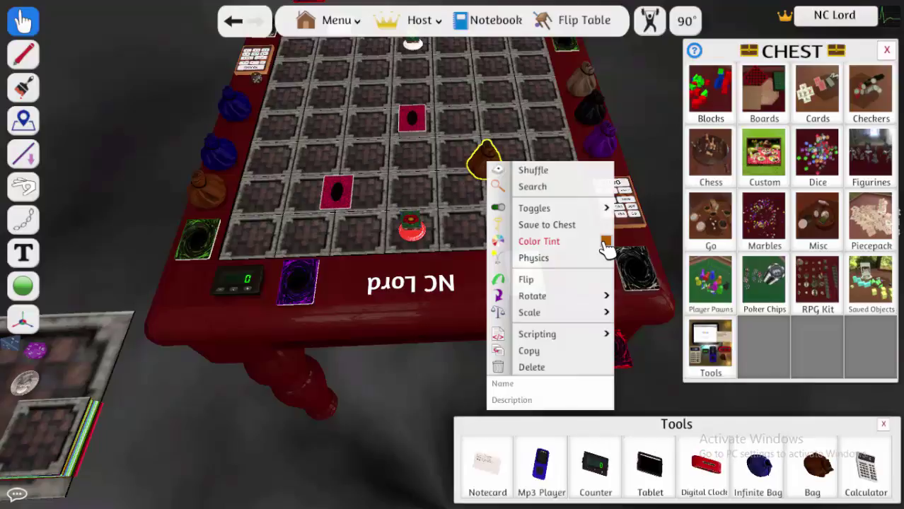
click(418, 118)
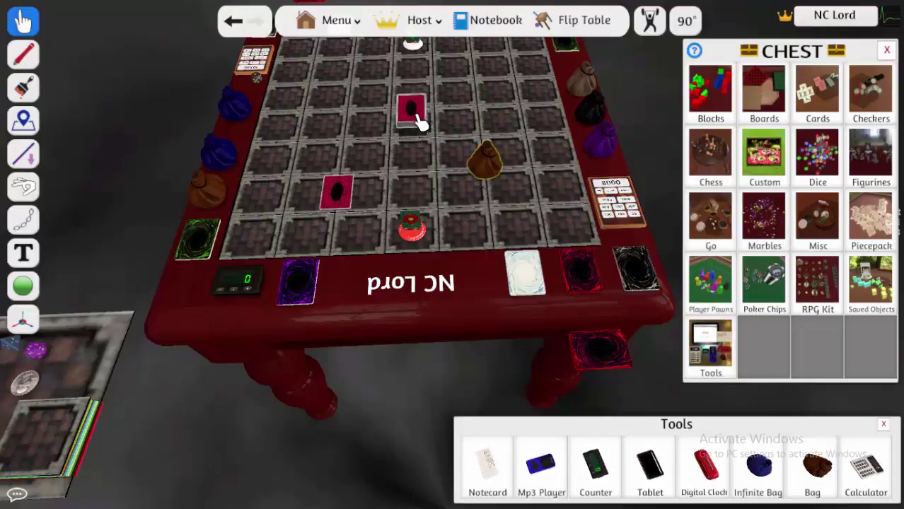
drag(418, 120, 487, 166)
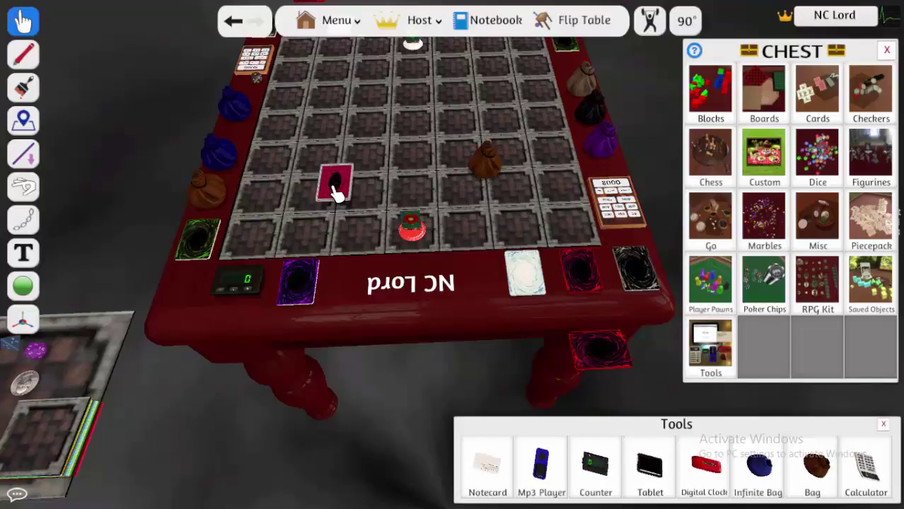
drag(337, 193, 481, 177)
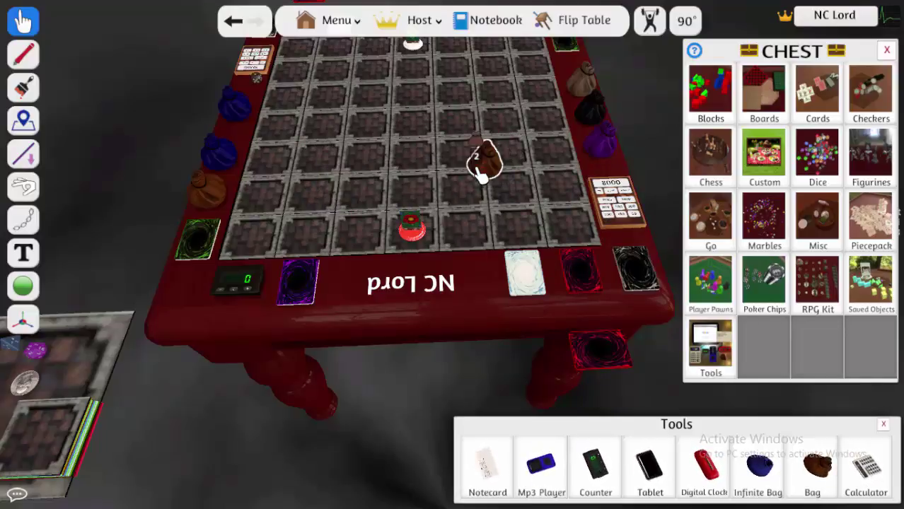
- Locate the bag's Save to Chest command and look through the Saved Objects list
right_click(486, 155)
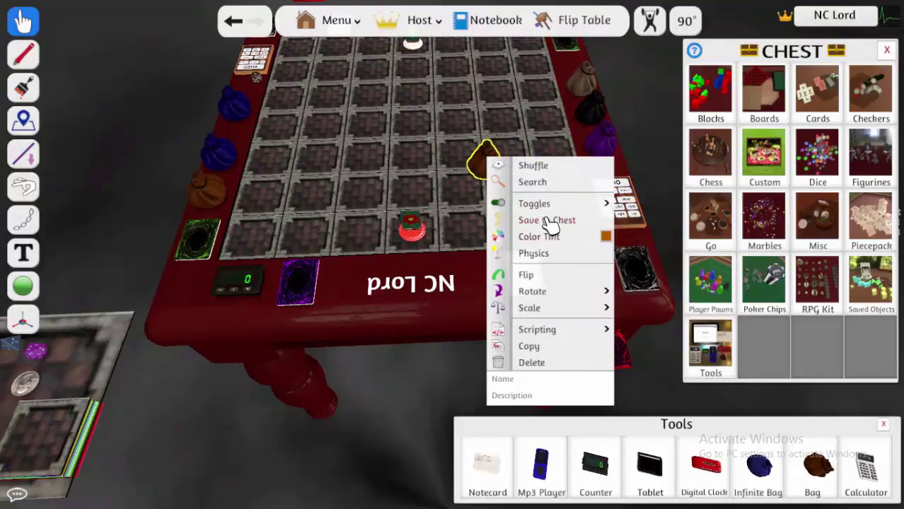
click(550, 221)
click(888, 287)
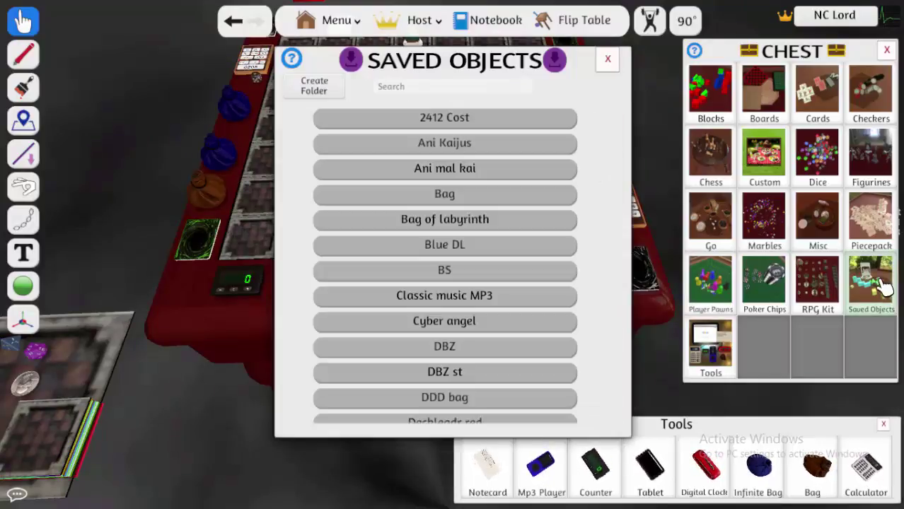
drag(615, 144, 611, 213)
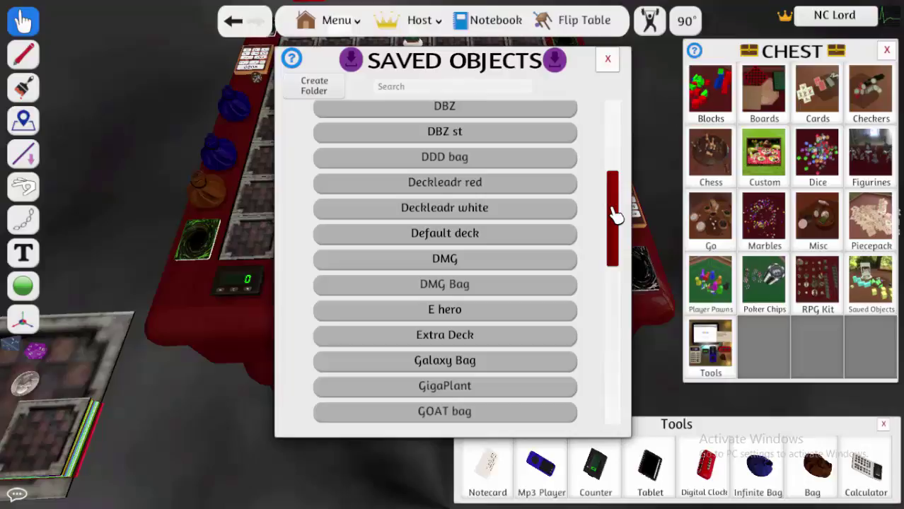
click(615, 62)
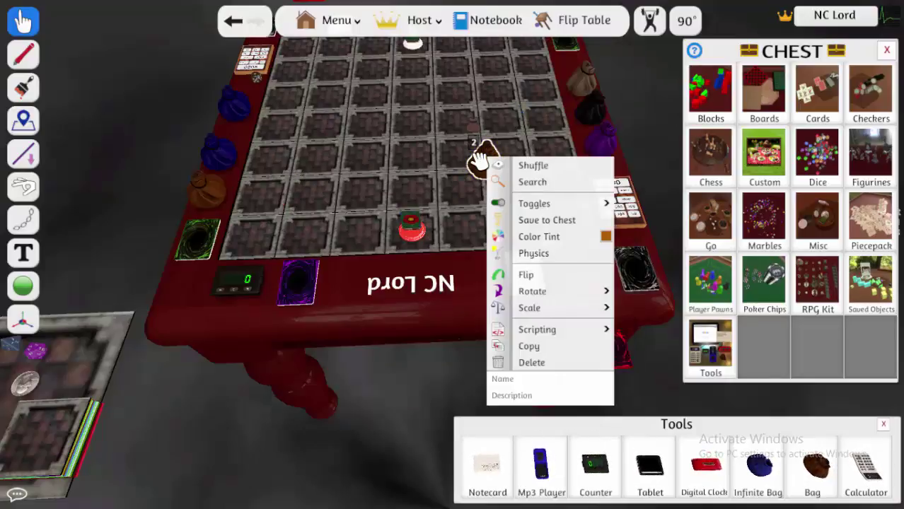
- Search the bag and take the Main Deck and Extra Deck back out onto the table grid
click(510, 185)
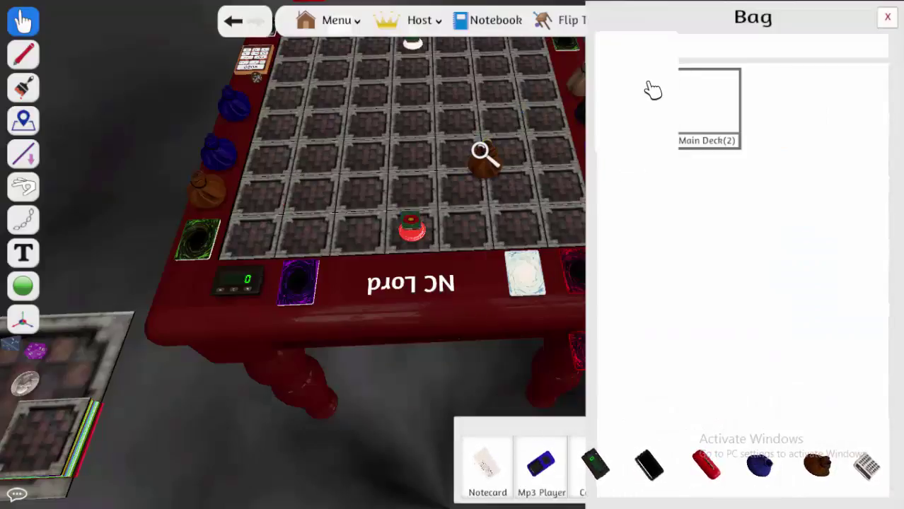
drag(703, 106, 322, 121)
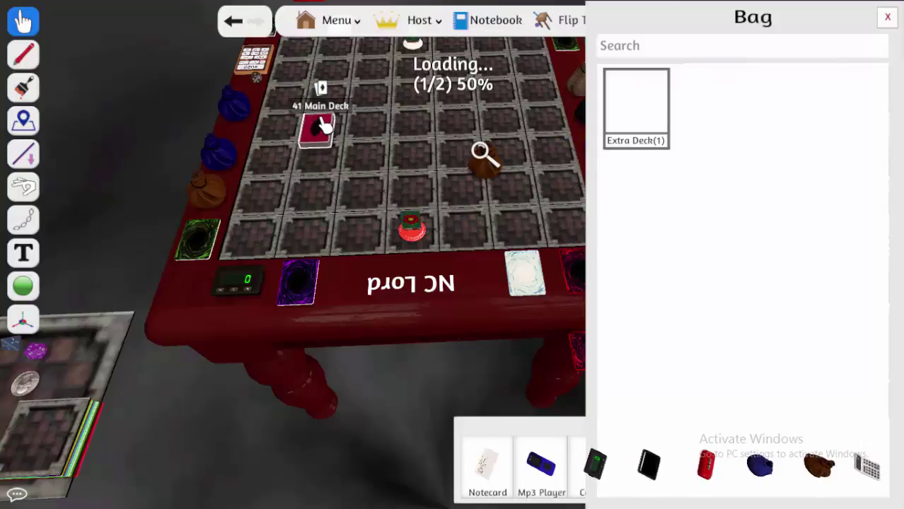
drag(624, 113, 389, 135)
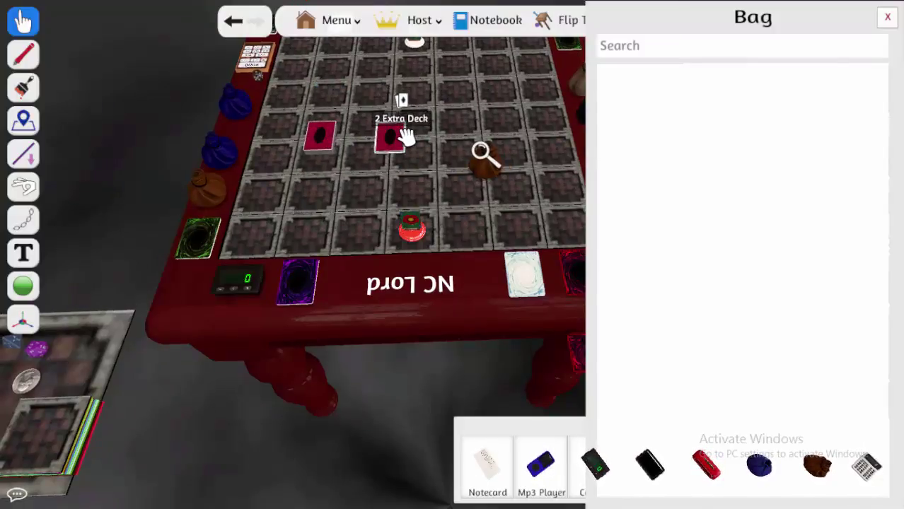
click(888, 17)
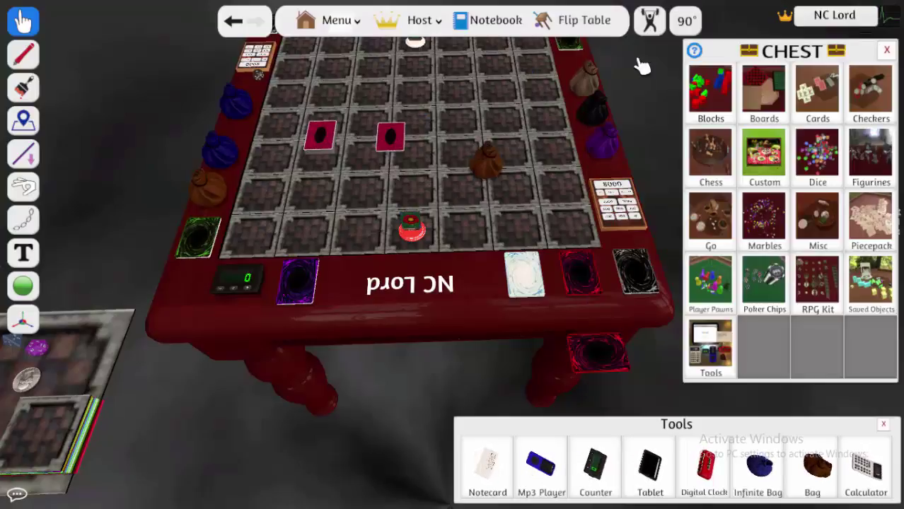
- Move the Main Deck onto the red card spot beside the black one and the Extra Deck onto the purple spot along the near edge
right_click(332, 136)
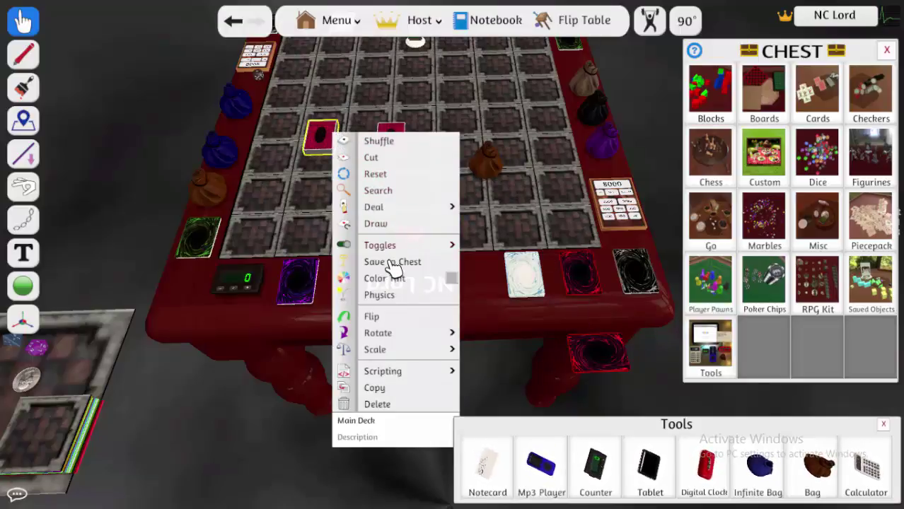
click(314, 138)
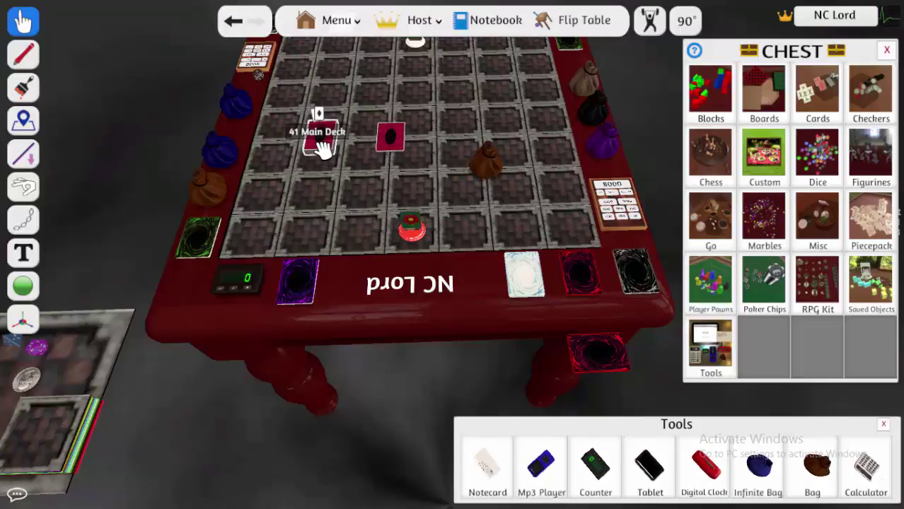
drag(322, 149, 578, 292)
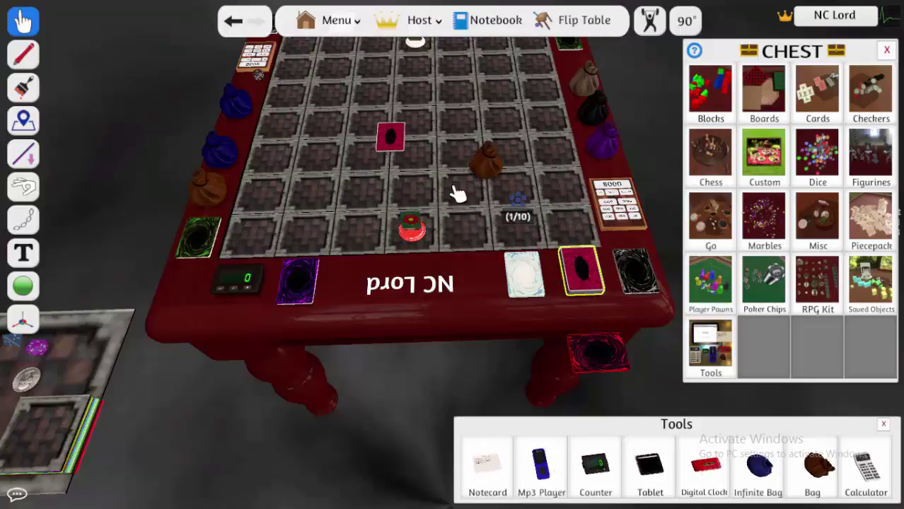
drag(416, 149, 333, 283)
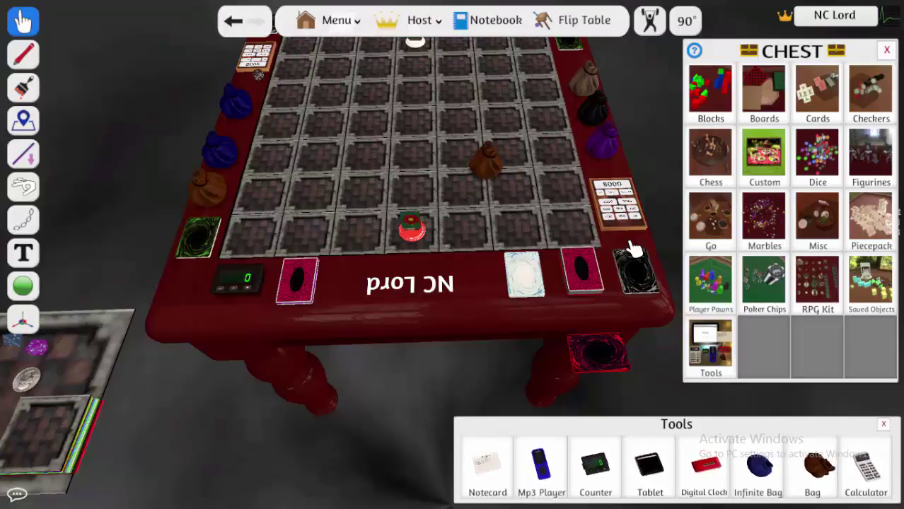
drag(632, 249, 537, 209)
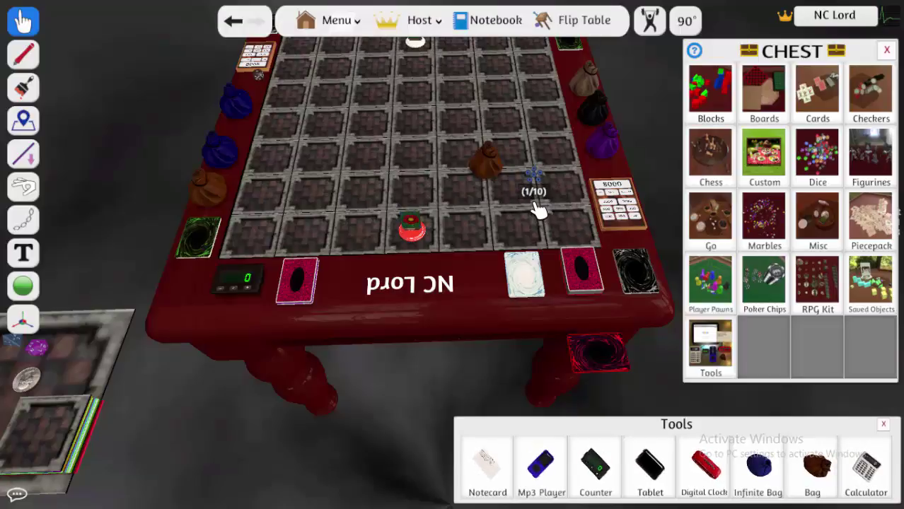
- Switch to TTS Deck Editor, review its file commands and return to Tabletop Simulator
key(alt+Tab)
key(alt+Tab)
key(alt+Tab)
key(alt+Tab)
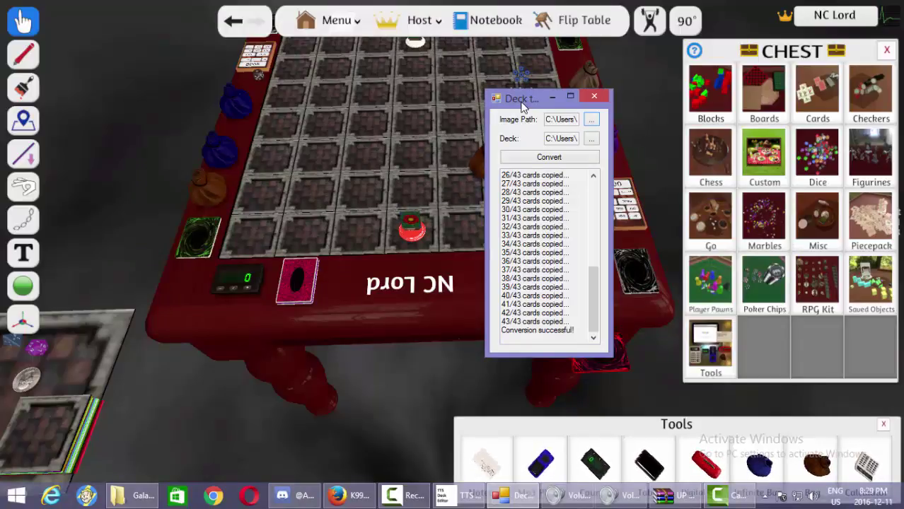
mouse_move(459, 496)
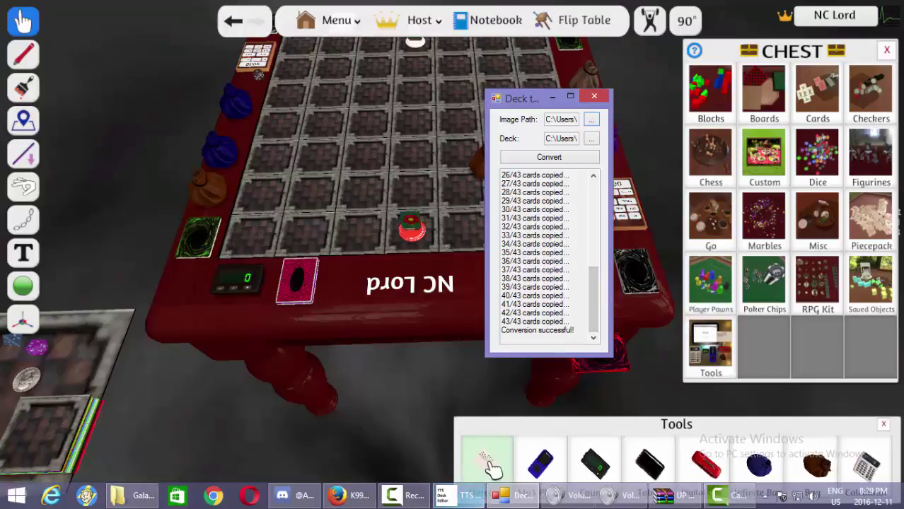
mouse_move(476, 499)
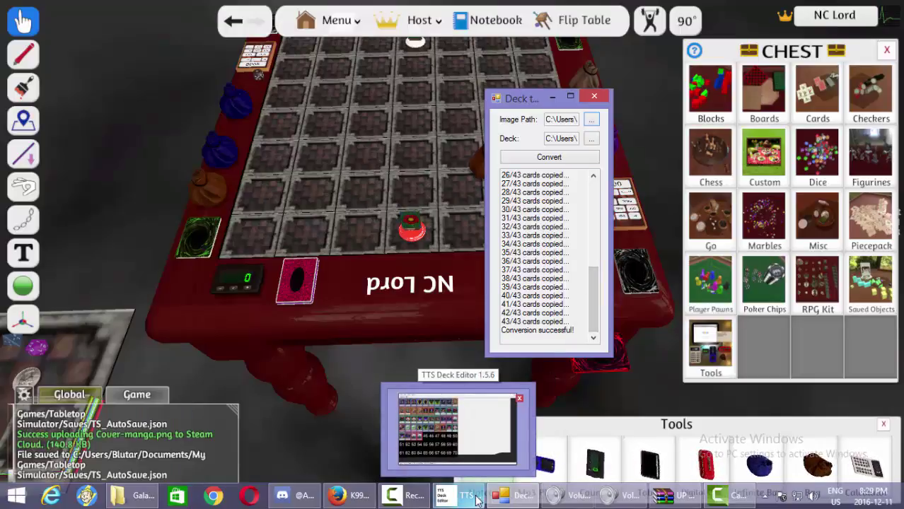
click(475, 498)
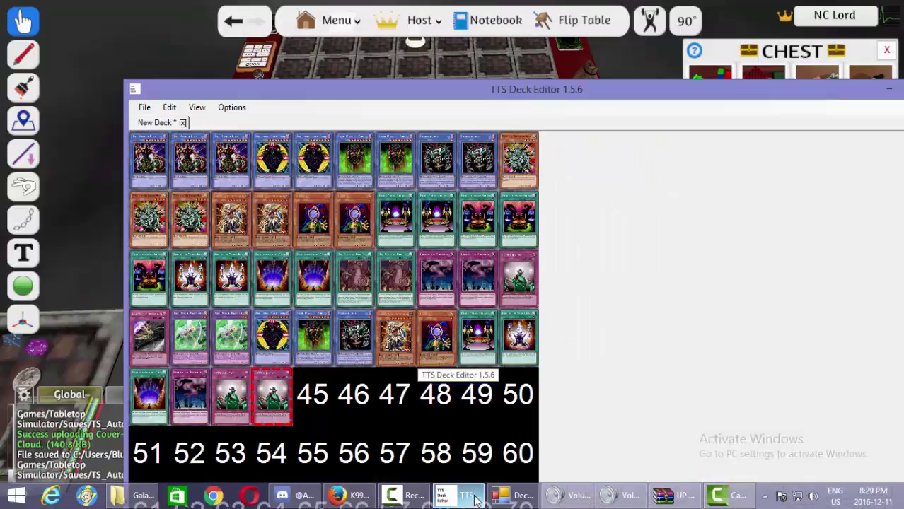
click(144, 107)
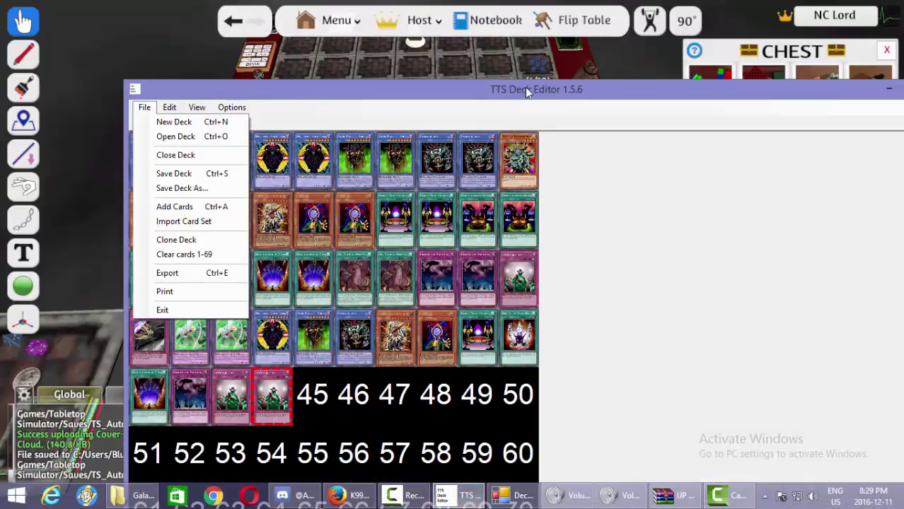
click(447, 76)
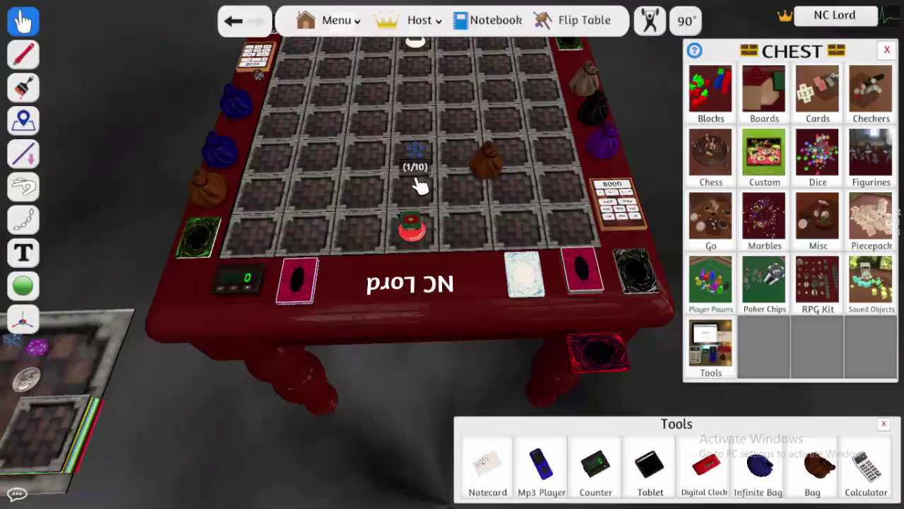
drag(420, 185, 480, 212)
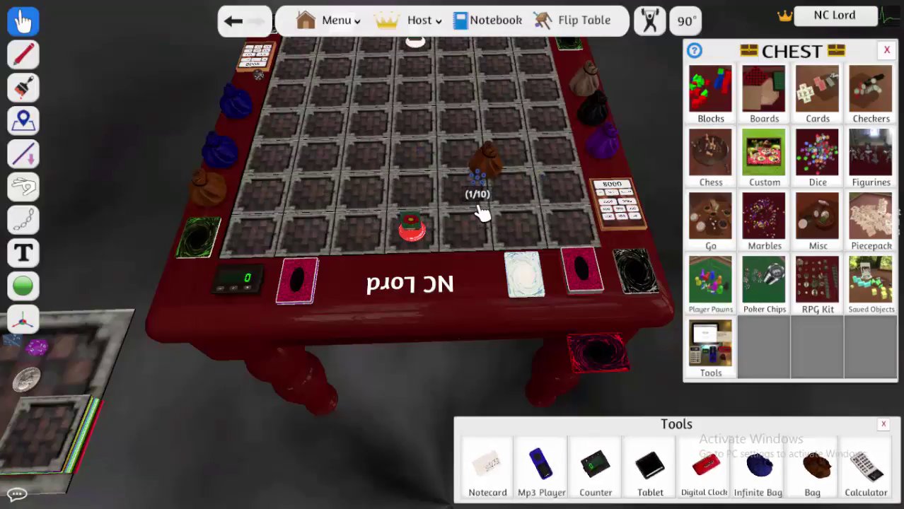